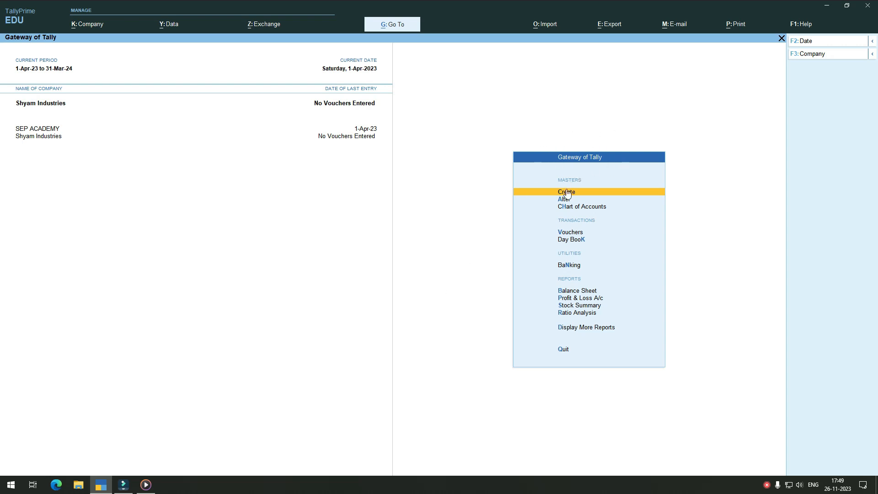
Step: Alter the Cash ledger to have an opening balance of 3,15,000 Dr and return to the Gateway of Tally
left_click(561, 199)
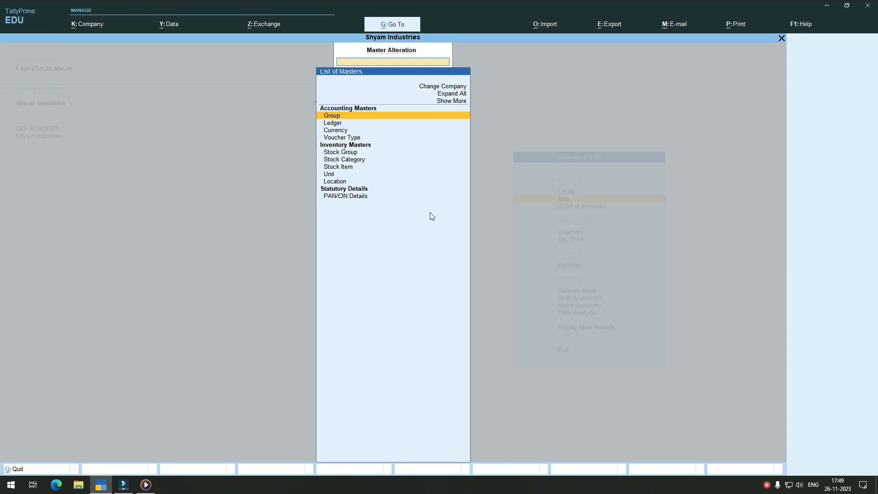
left_click(329, 123)
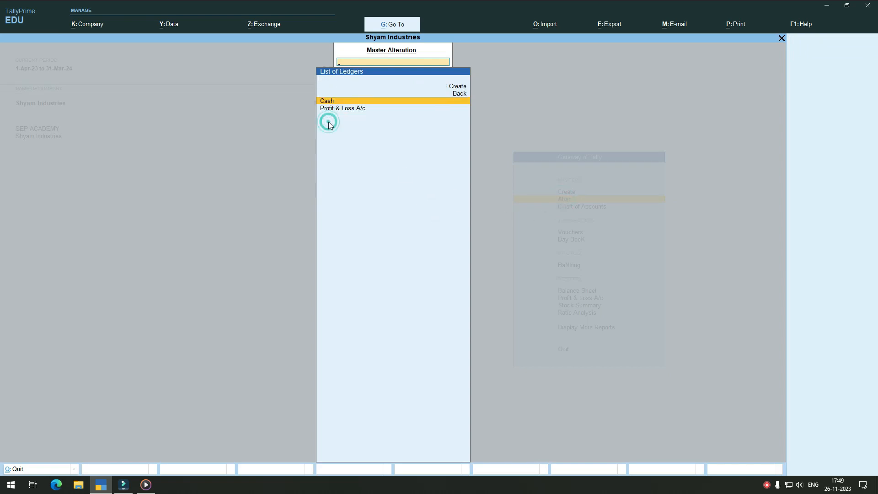
left_click(401, 101)
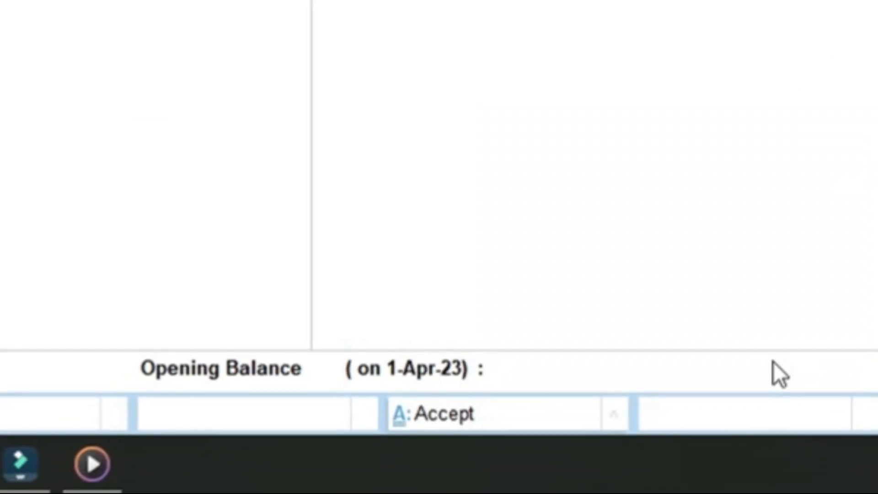
left_click(560, 374)
type("315")
type("000")
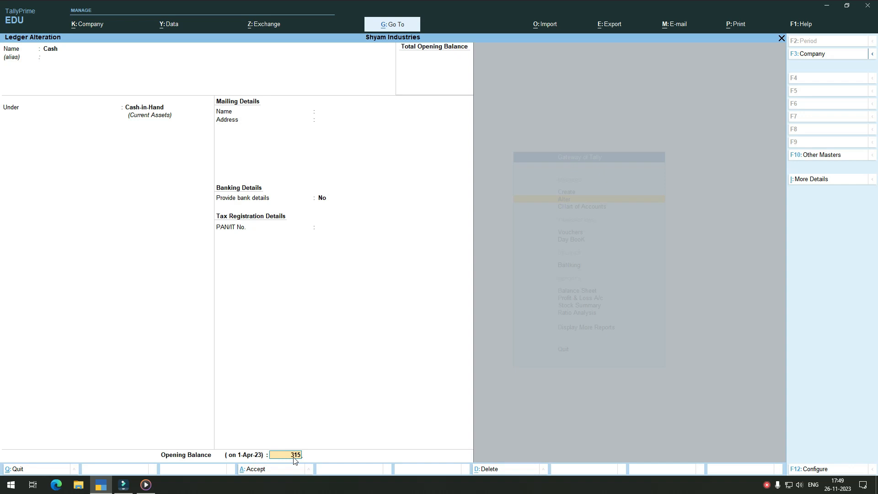
key("Return")
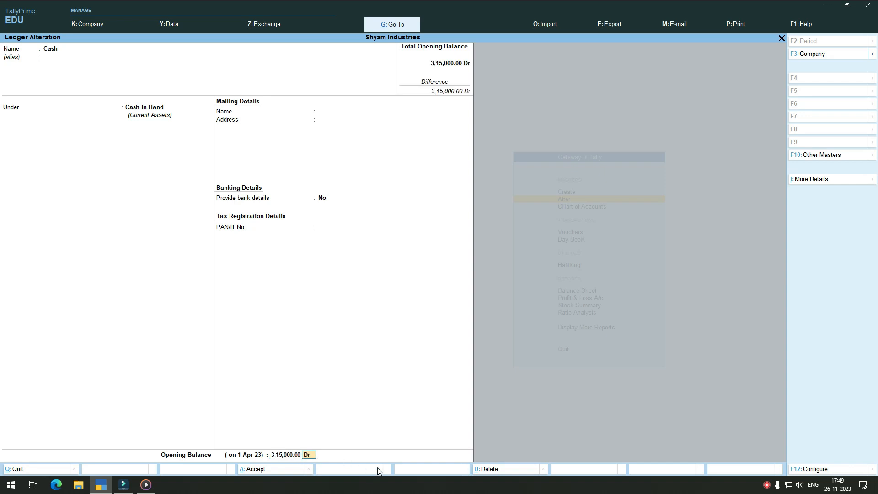
key("Return")
left_click(437, 457)
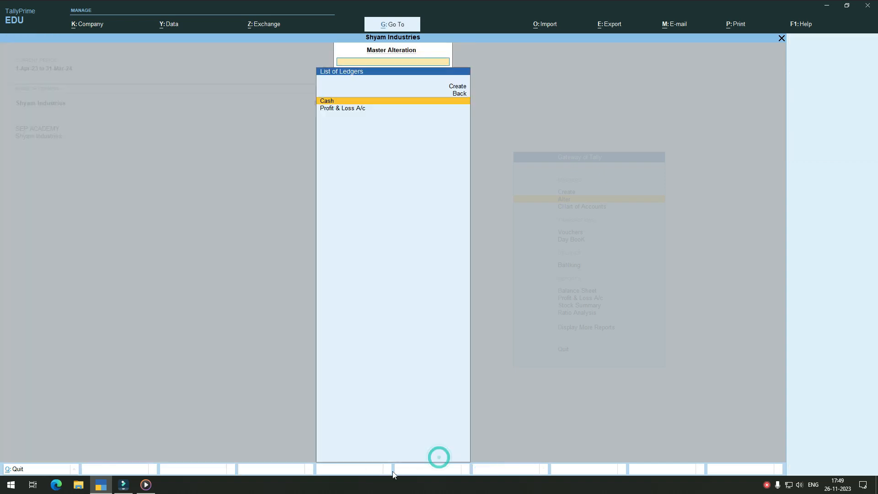
left_click(403, 316)
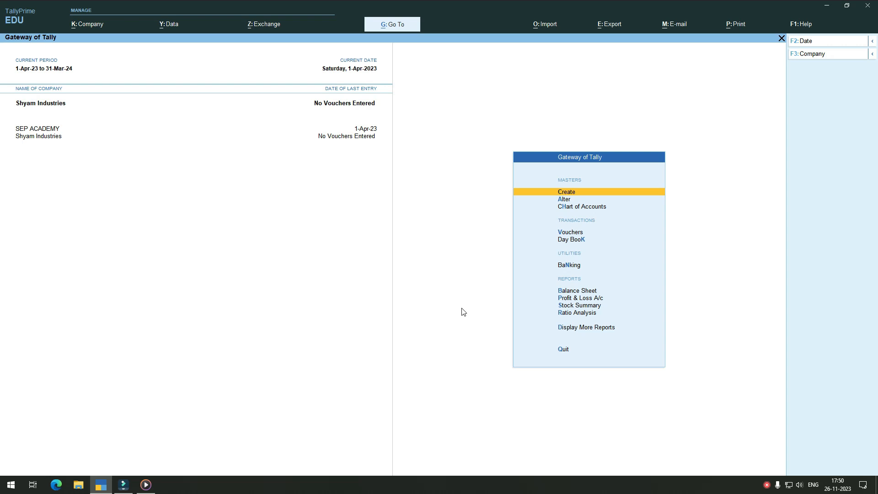
Step: Look up the Cash ledger's closing balance with the built-in calculator, then close the calculator
key("ctrl")
key("ctrl+n")
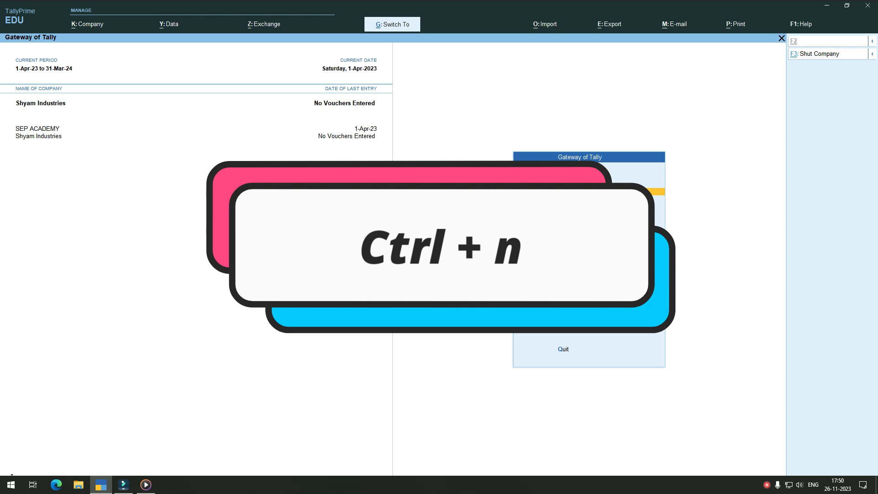
key("ctrl+n")
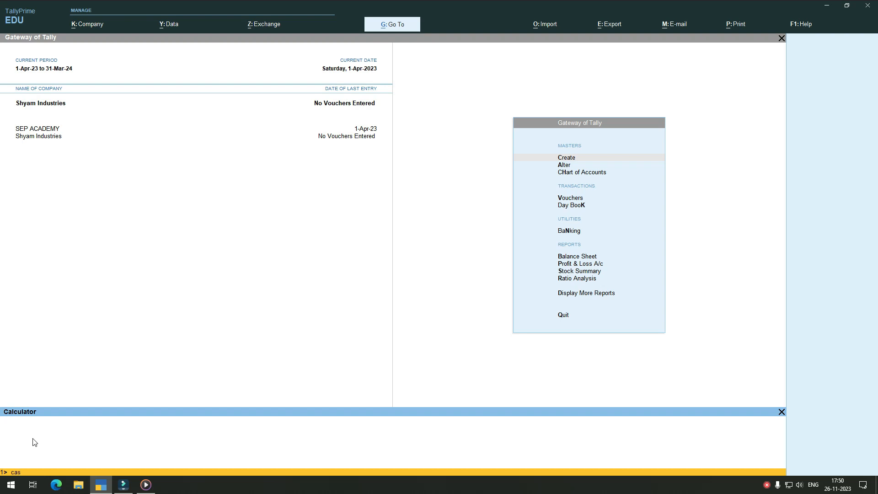
key("Return")
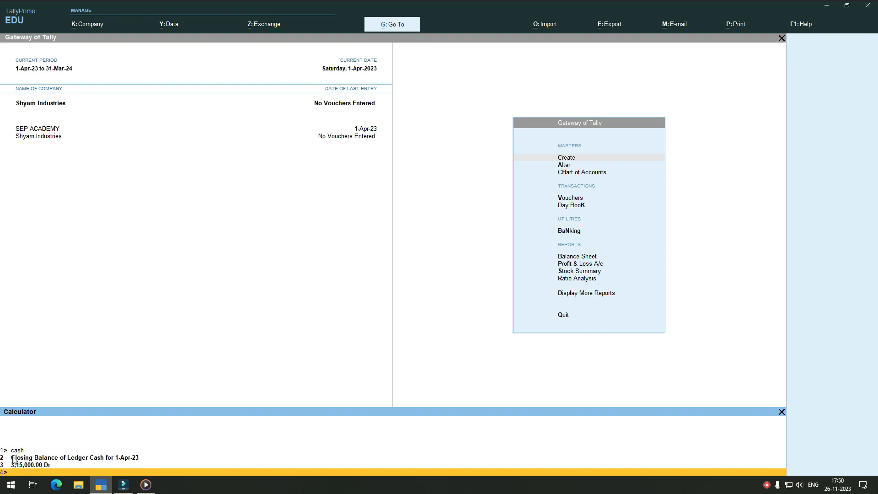
left_click(780, 412)
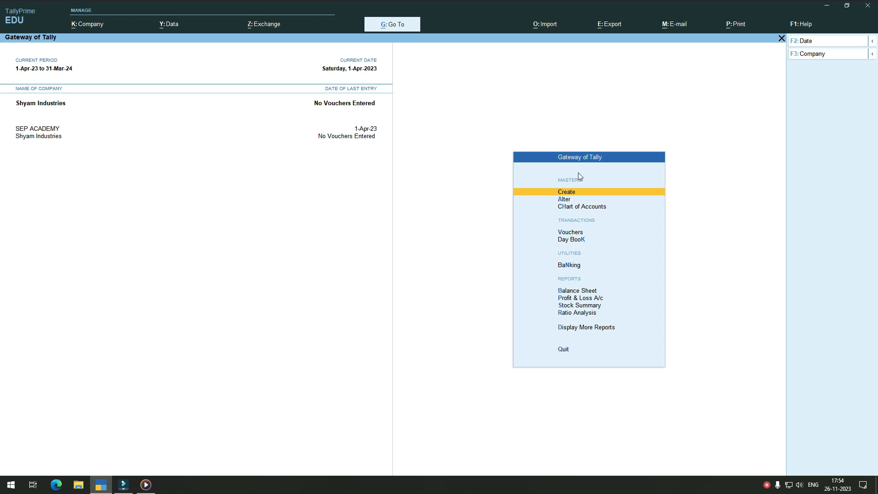
Step: Create a ledger named Purchase under the Purchase Accounts group
left_click(575, 191)
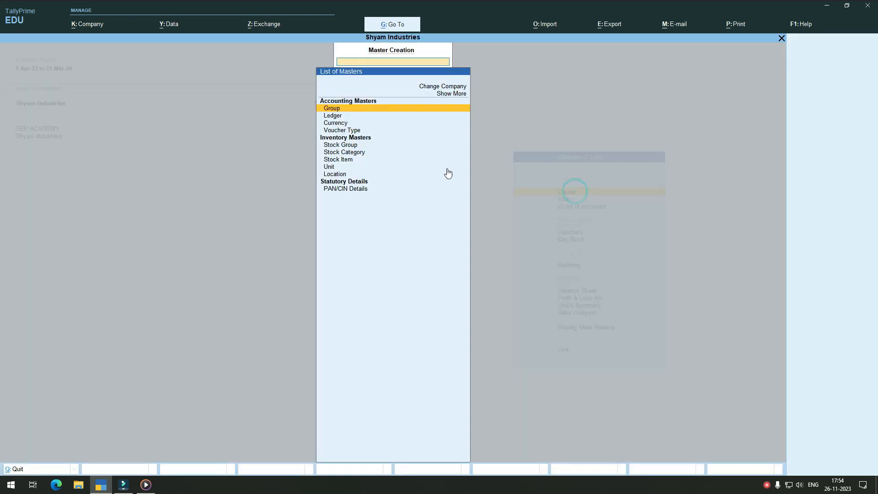
left_click(337, 117)
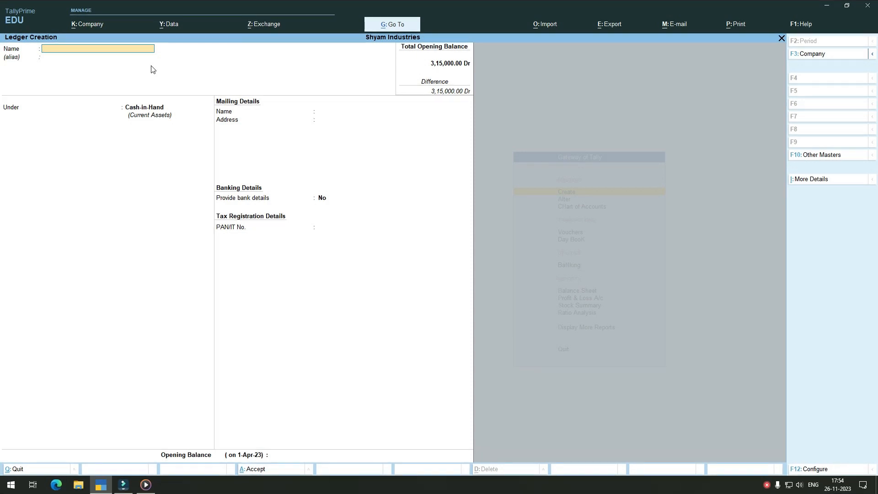
type("Purchase")
key("Return")
key("Return")
type("Pur")
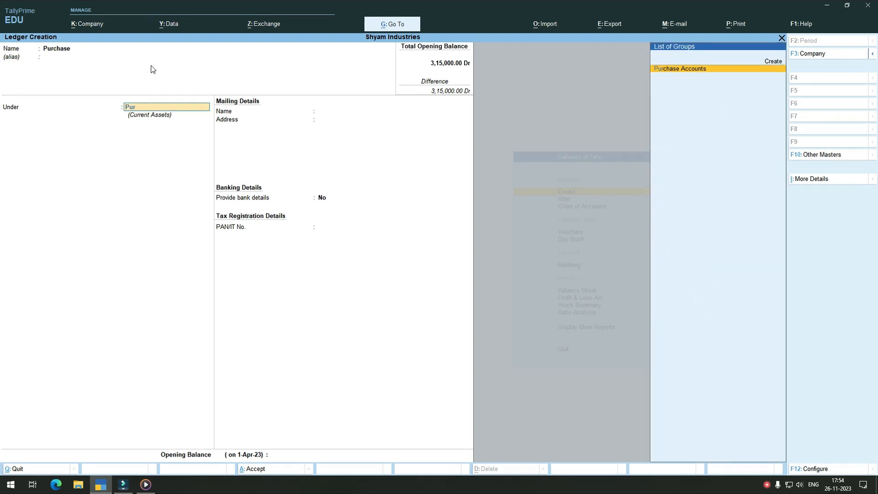
key("Return")
key("Return")
key("Return")
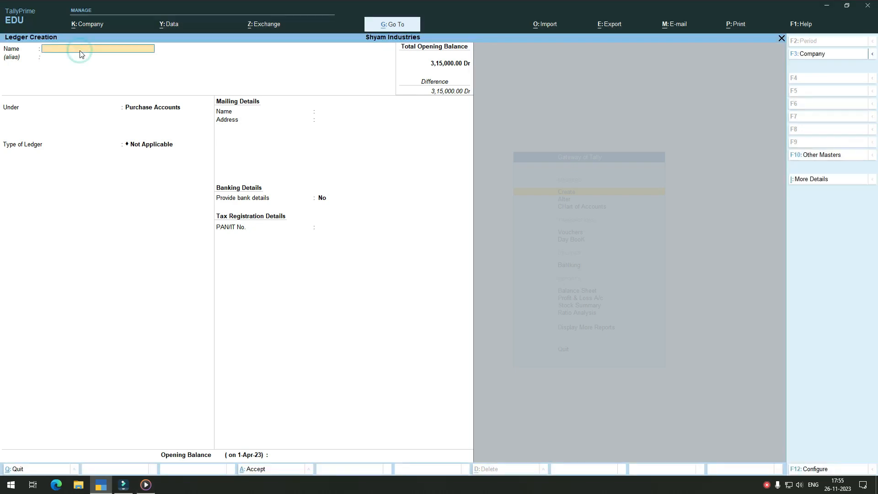
Step: Create a ledger named Sharma Associate under the Sundry Creditors group
type("Sharma Associate")
key("Return")
type("Su")
key("Return")
key("Return")
key("Return")
key("Return")
key("Return")
key("Return")
key("Return")
key("Return")
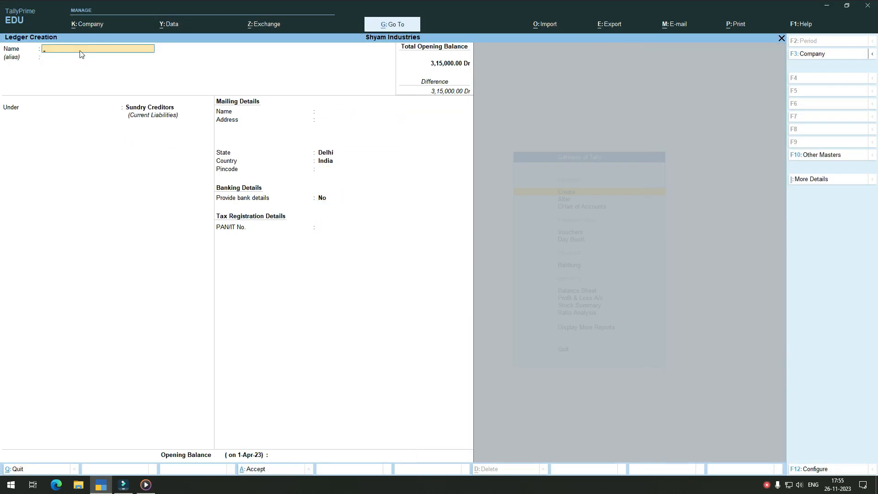
Step: Create a ledger named Raman Traders under the Sundry Debtors group
type("Raman Traders")
key("Return")
key("Down")
key("Return")
Step: Create a ledger named Alpha Minarals under the Sundry Creditors group
key("Return")
key("Return")
key("Return")
key("Return")
key("Return")
key("Return")
key("Return")
key("Return")
type("Alpha Minarals")
key("Return")
key("Return")
type("Sun")
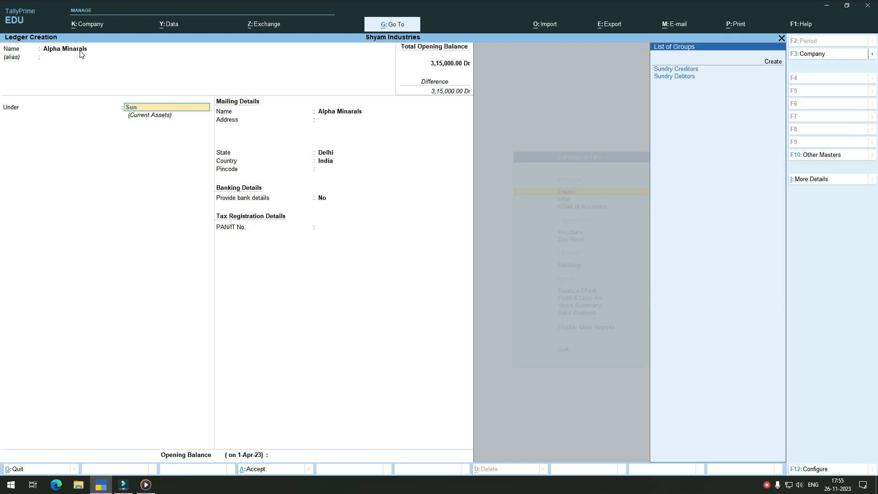
key("Return")
key("Return")
key("Return")
key("Return")
key("Return")
key("Return")
key("Return")
key("Return")
key("Return")
Step: Create a ledger named Ashok Traders under the Sundry Debtors group, leaving its address, bank and tax details at their defaults
type("Ashok Traders")
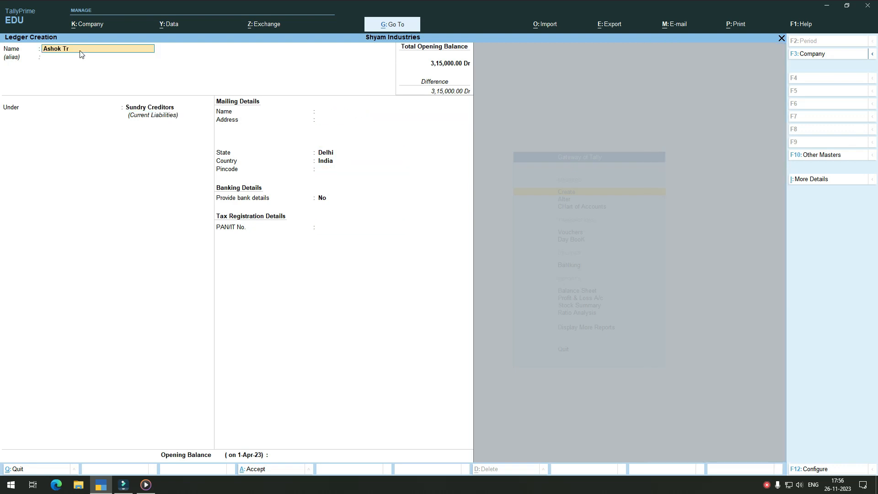
key("Return")
key("Return")
type("Su")
key("Down")
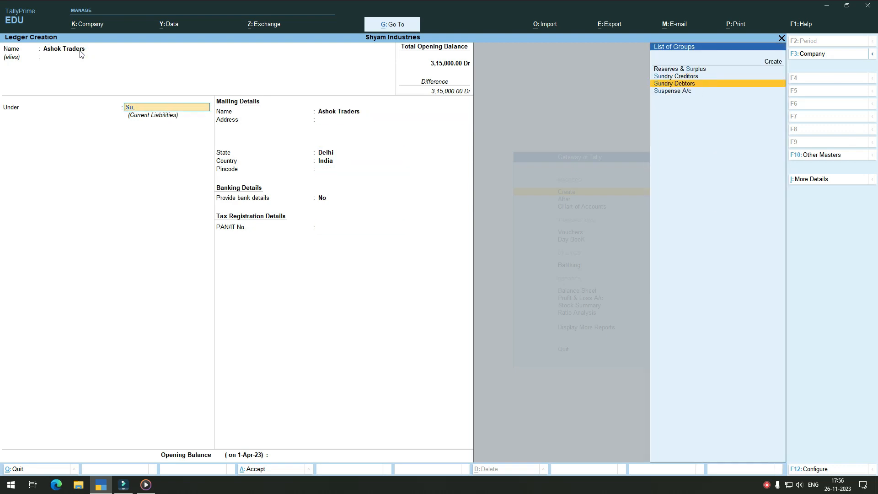
key("Return")
key("Return")
key("Return")
key("Return")
key("Return")
Step: Create a ledger named Electricity Bill under the Indirect Expenses group, without bank details
key("Return")
key("Return")
key("Return")
key("Return")
type("Electricity Bill")
key("Return")
key("Return")
type("in")
key("Return")
key("Return")
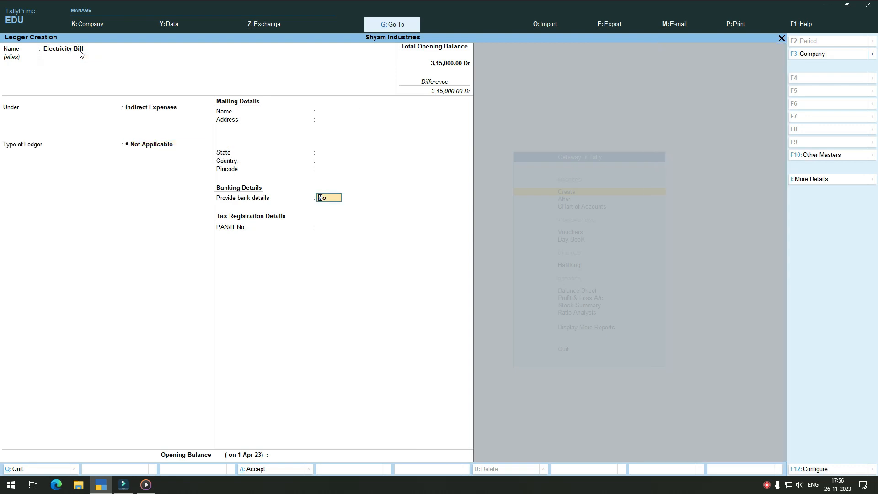
Step: Create a ledger named Salary Account, keeping Indirect Expenses as its group
key("Return")
key("Return")
key("Return")
key("Return")
type("Salary Account")
Step: Create a ledger named Discount Received under the Indirect Incomes group
key("Return")
key("Return")
key("Return")
key("Return")
key("Return")
type("Discount Received")
key("Return")
type("In")
key("Down")
key("Down")
key("Down")
key("Return")
key("Return")
key("Return")
Step: Create a ledger named Discount Given under the Indirect Expenses group and return to the Gateway of Tally
key("Return")
type("Discount Gi")
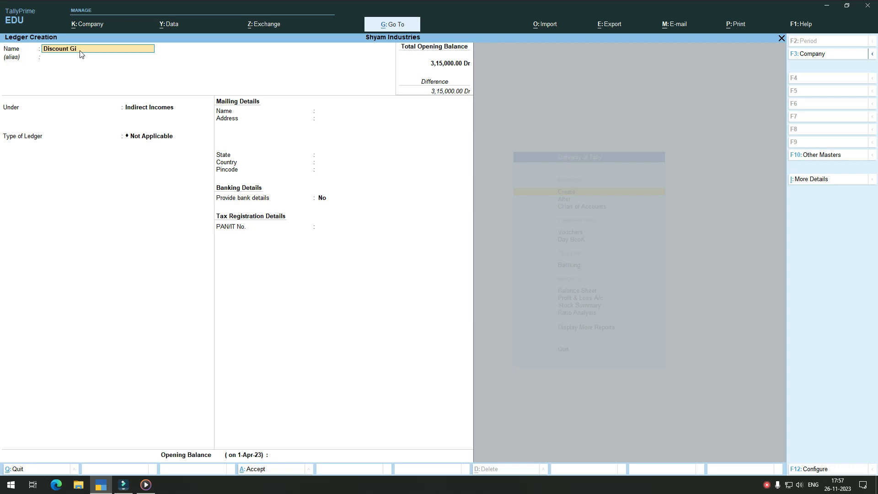
type("ven")
key("Return")
type("In")
key("Return")
key("Return")
key("Return")
key("Return")
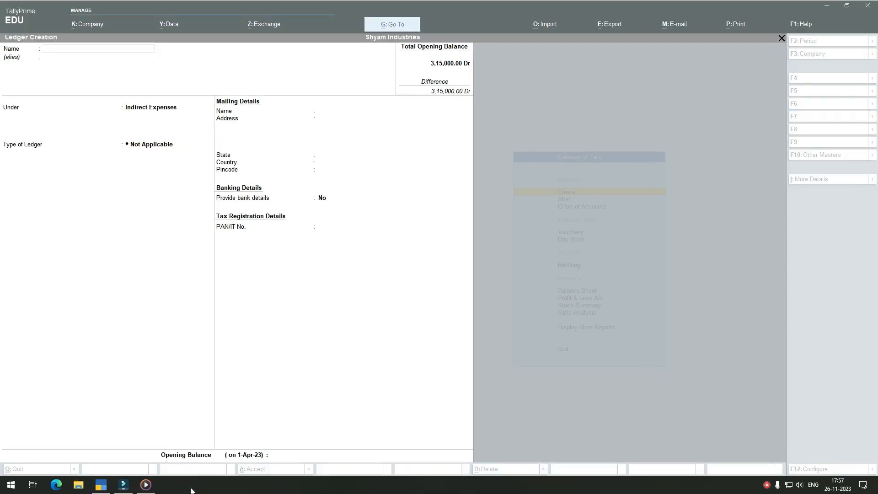
left_click(524, 354)
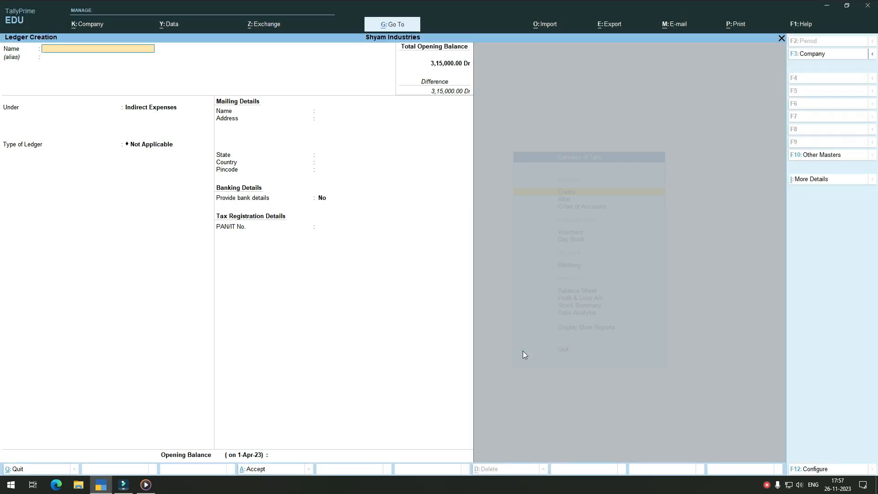
key("Escape")
key("y")
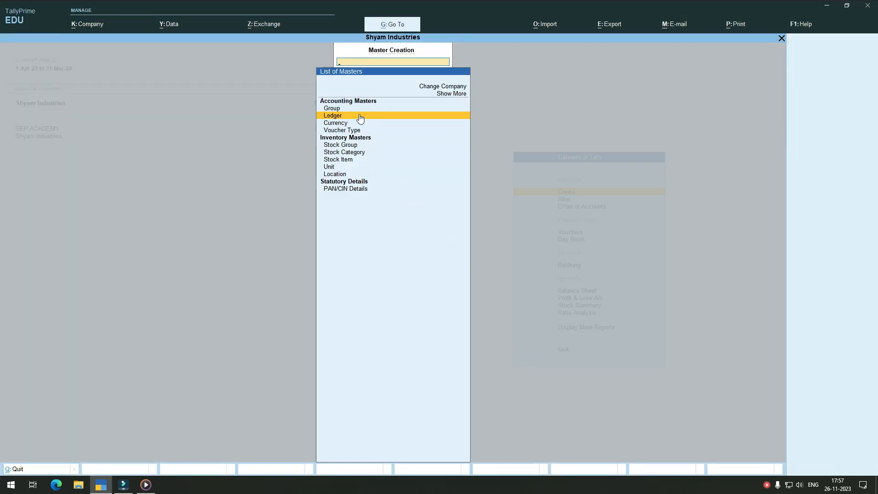
key("Escape")
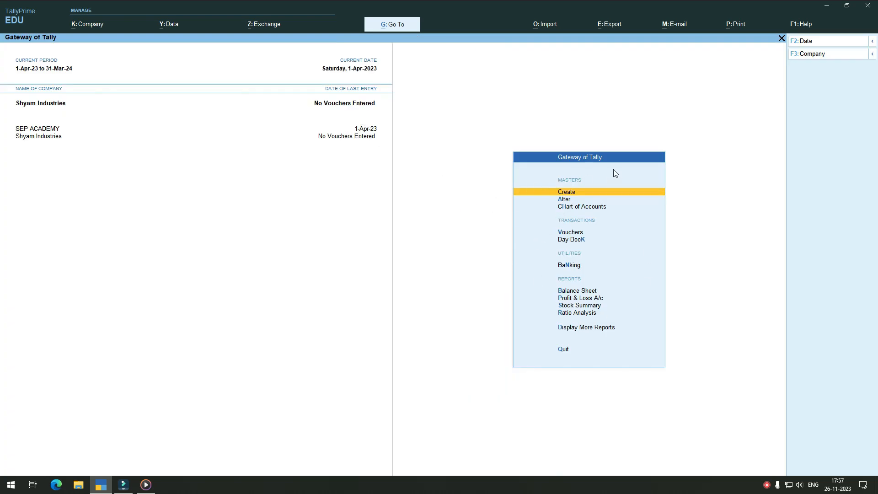
left_click(485, 274)
Step: Start a new Purchase voucher and change its entry mode from Item Invoice to As Voucher
left_click(566, 232)
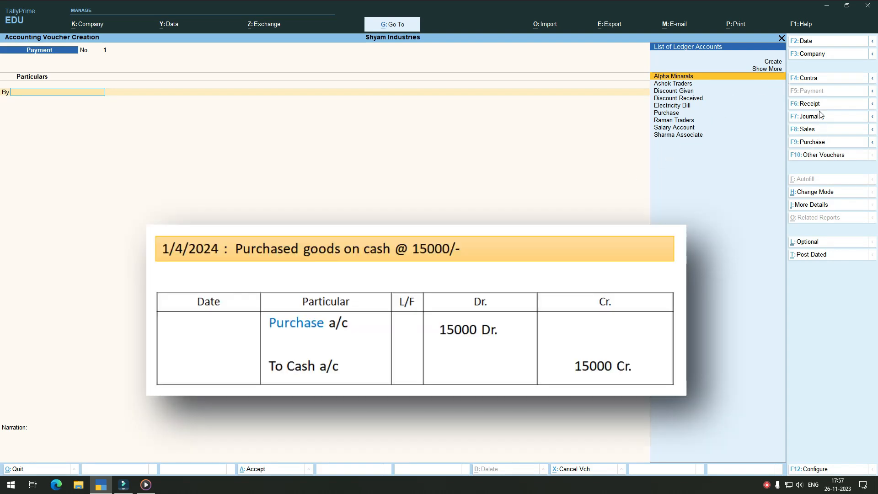
left_click(819, 141)
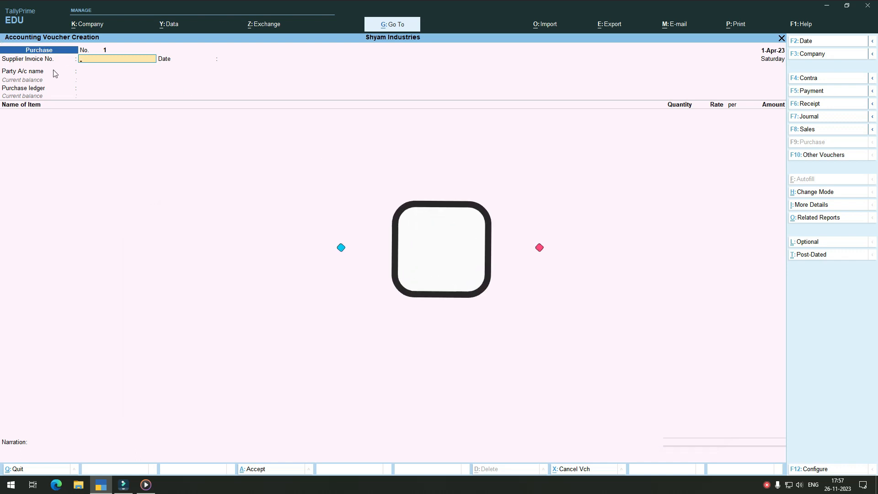
key("ctrl+h")
key("Down")
key("Down")
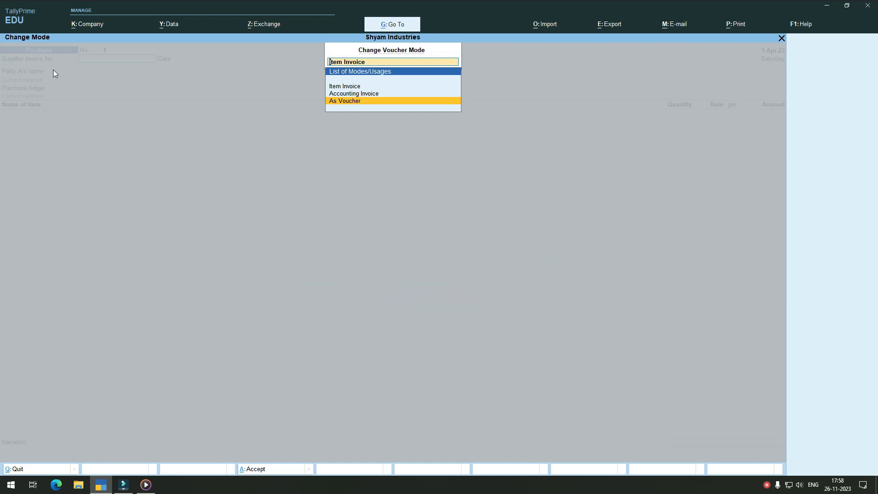
key("Return")
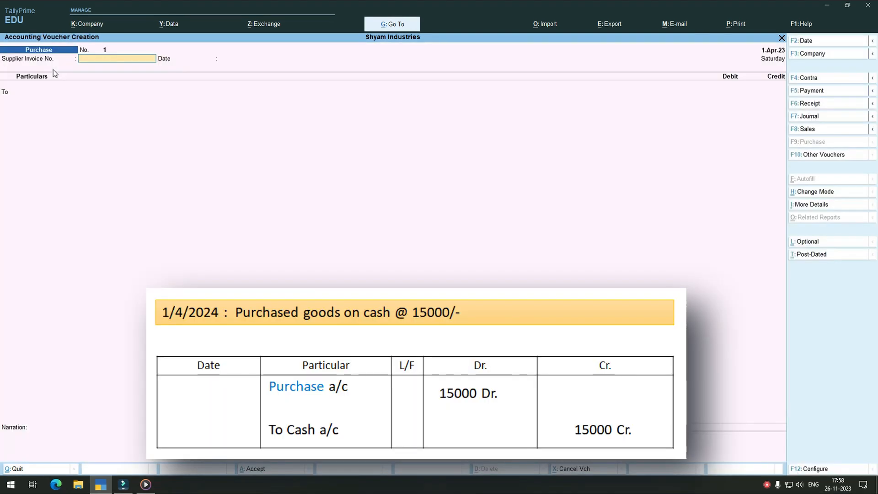
Step: Enter supplier invoice number 101 and accept 1-Apr-23 as the invoice date
type("101")
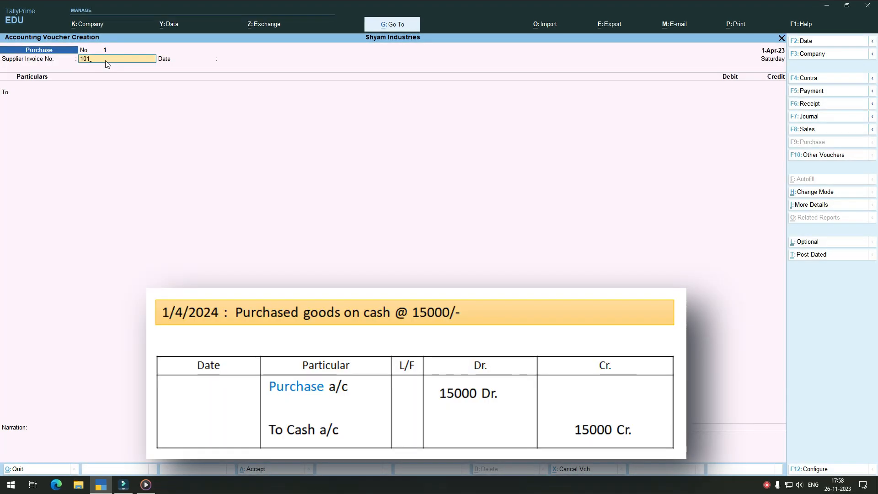
key("Return")
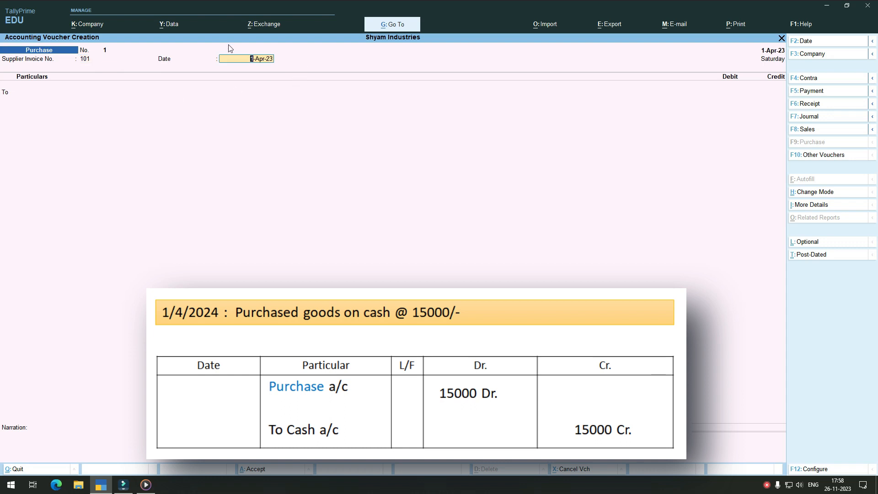
key("Return")
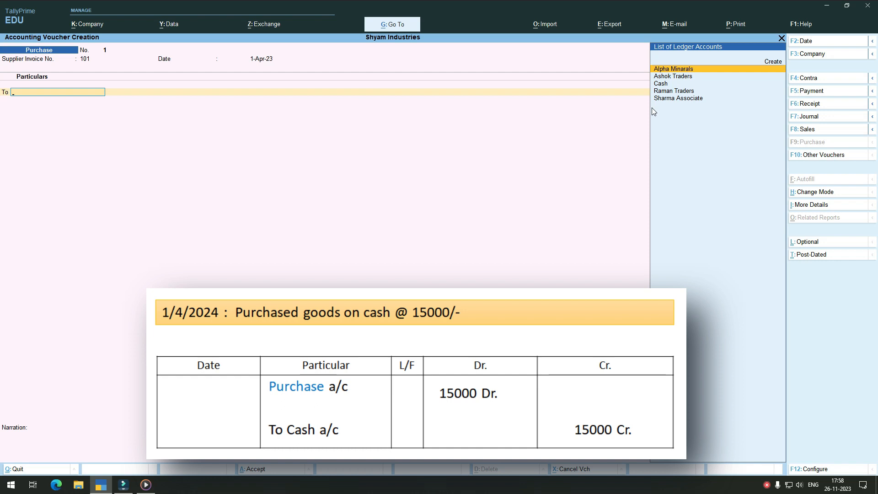
Step: Choose Cash as the credited account in the purchase voucher, leaving the receipt and party details blank
left_click(662, 85)
left_click(662, 85)
key("Return")
key("Return")
key("Return")
key("Return")
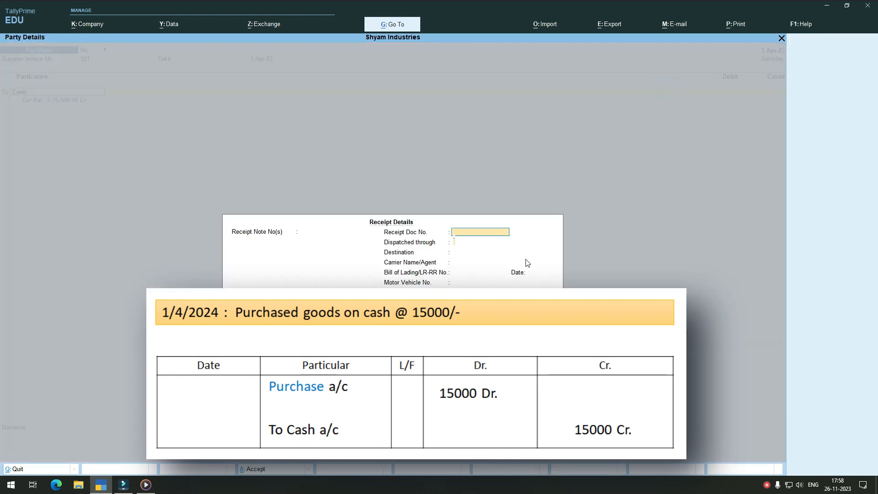
key("Return")
key("Return")
key("Return")
key("Return")
key("Return")
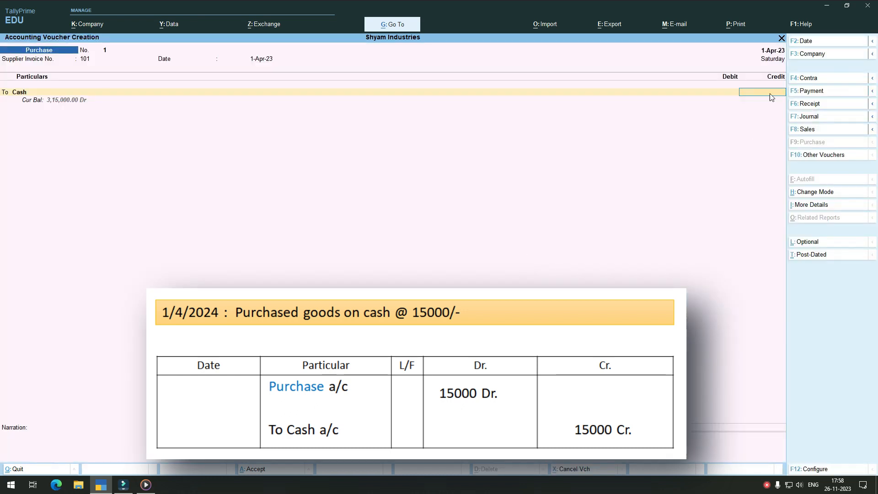
Step: Credit Cash with 15,000, debit Purchase for the same amount without inventory allocations or narration, and save the purchase voucher
type("15000")
key("Return")
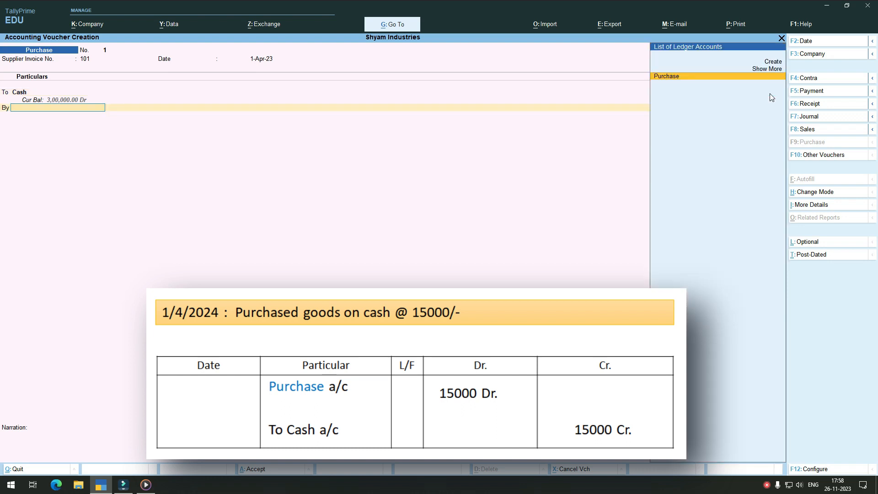
left_click(676, 75)
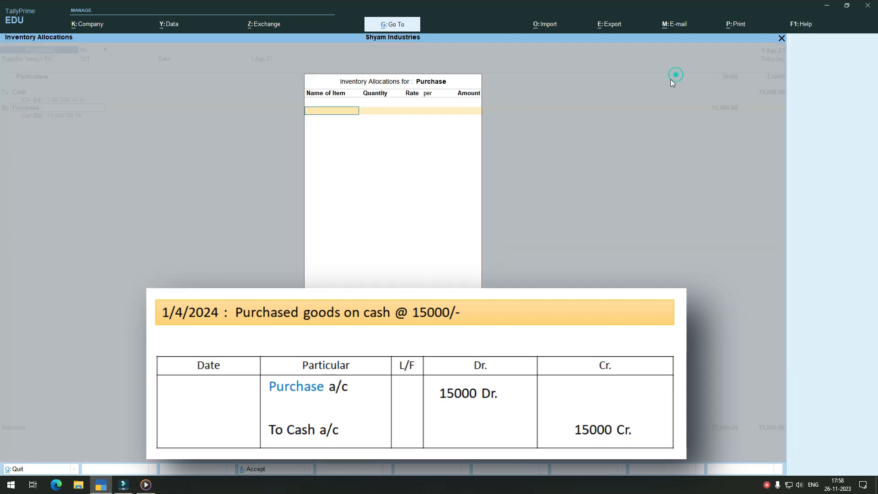
key("Return")
key("Return")
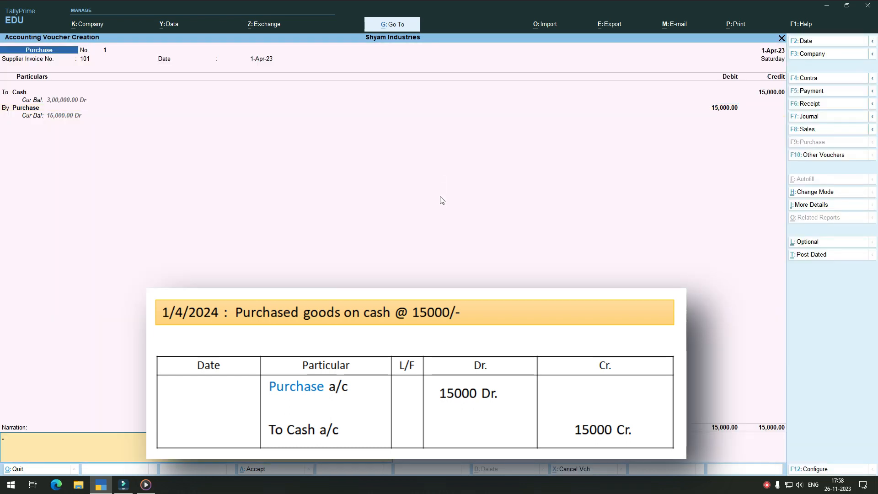
key("Return")
left_click(747, 456)
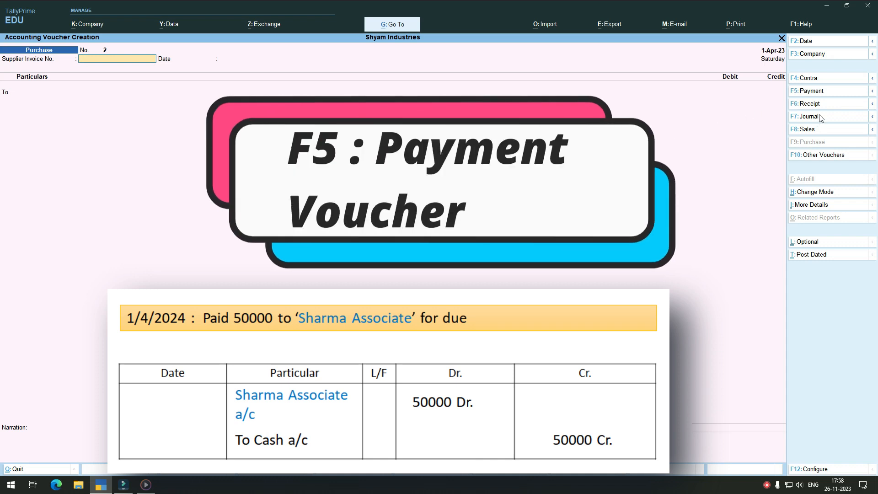
Step: Record a Payment voucher debiting Sharma Associate 50,000 and crediting Cash 50,000, with no narration
left_click(824, 91)
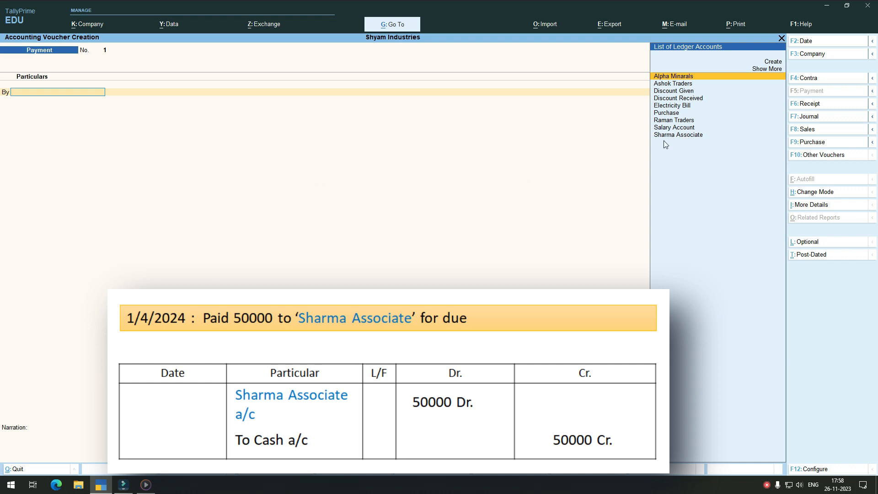
left_click(674, 135)
type("50000")
key("Return")
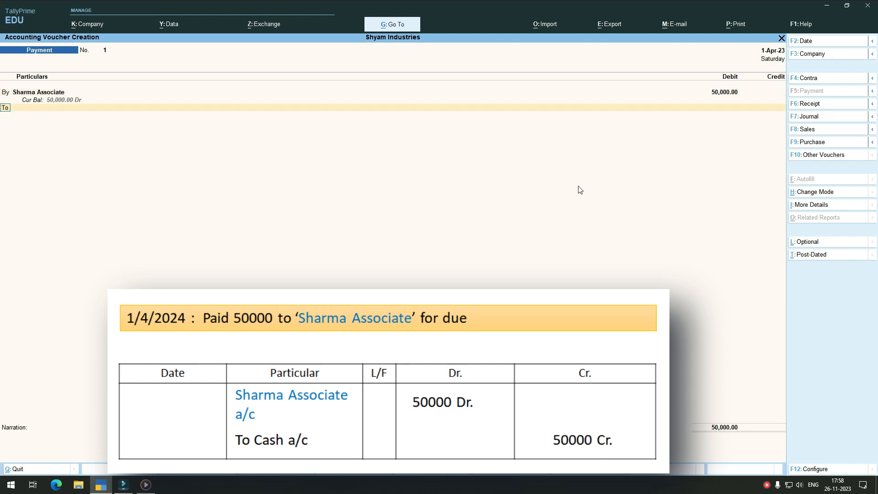
key("Return")
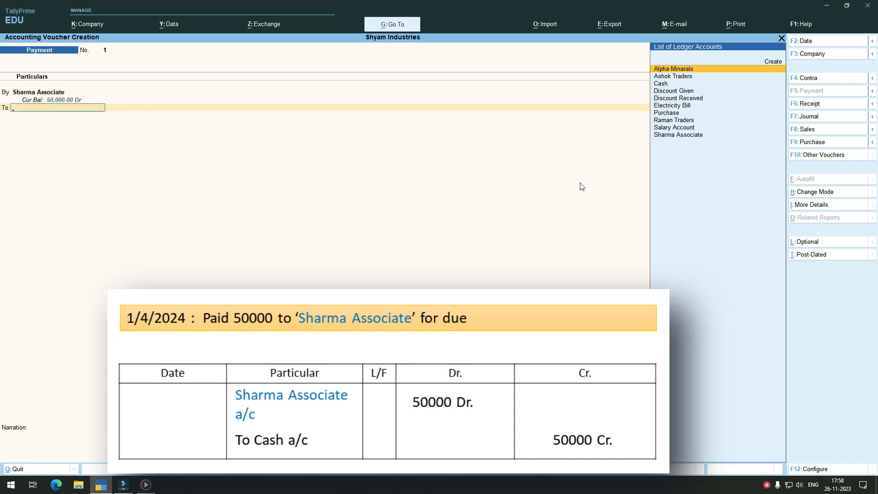
left_click(662, 85)
key("Return")
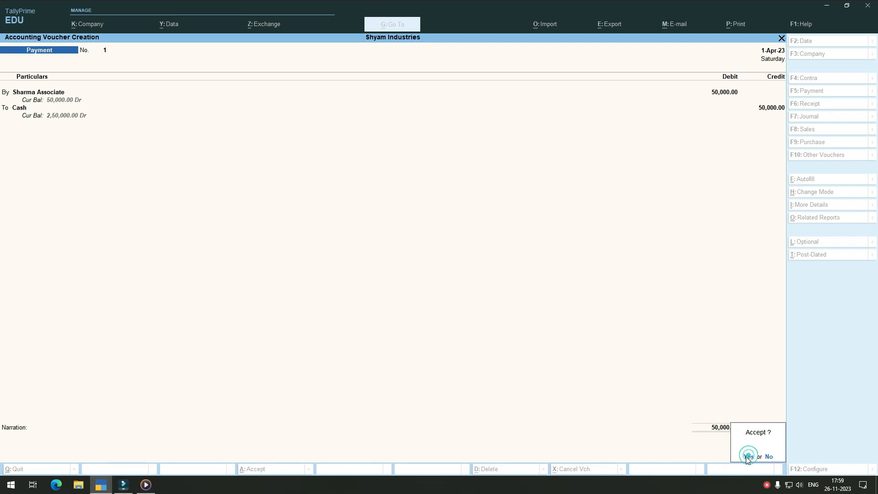
left_click(748, 456)
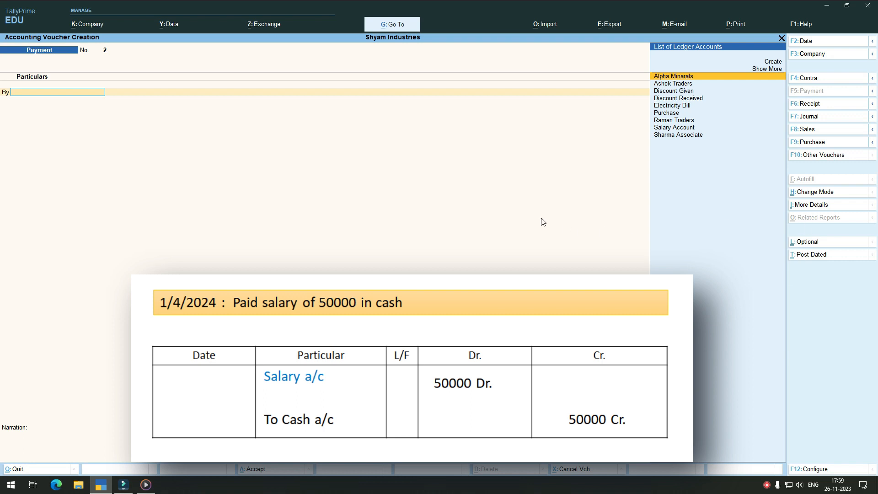
Step: Record a Payment voucher debiting Salary Account 50,000 and crediting Cash 50,000, with no narration
left_click(675, 127)
type("50000")
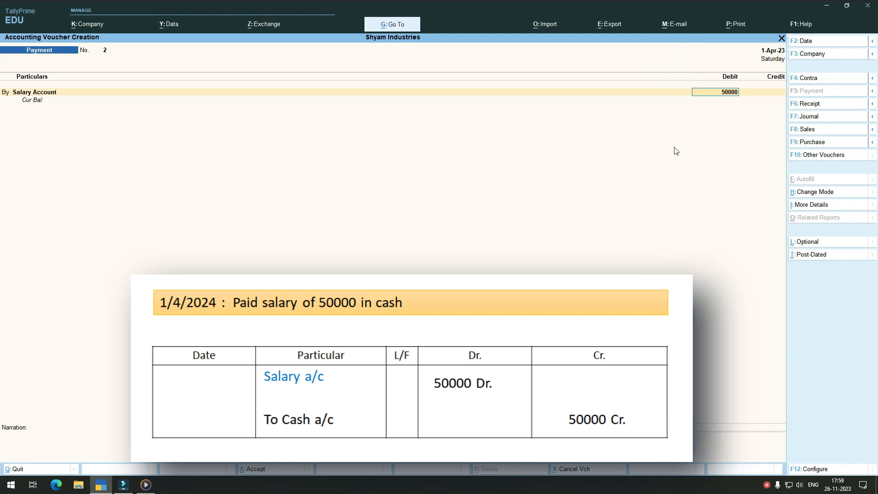
key("Return")
key("Return")
left_click(660, 83)
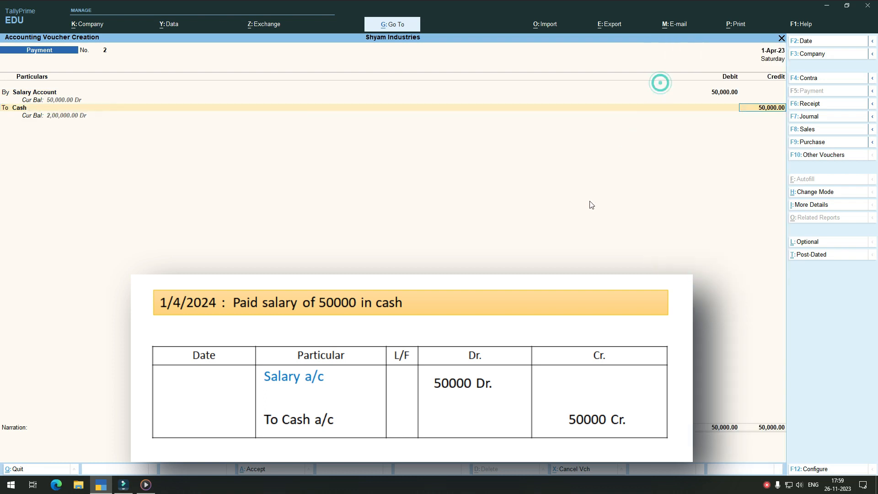
key("Return")
key("Return")
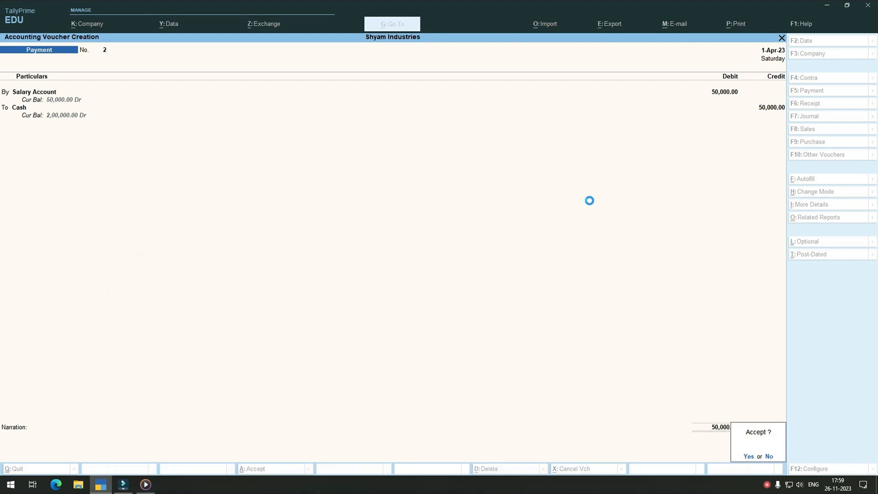
key("Return")
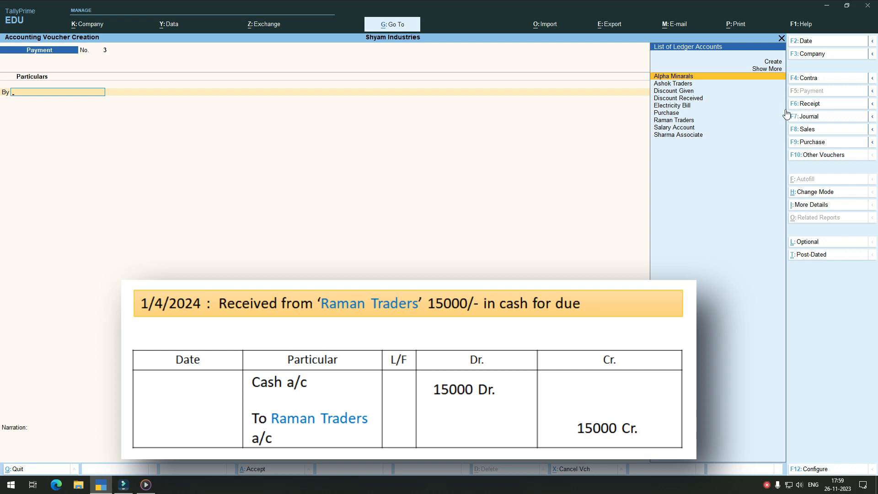
Step: Record a Receipt voucher crediting Raman Traders 15,000 and debiting Cash 15,000, with no narration
left_click(809, 105)
left_click(671, 120)
type("15000")
key("Return")
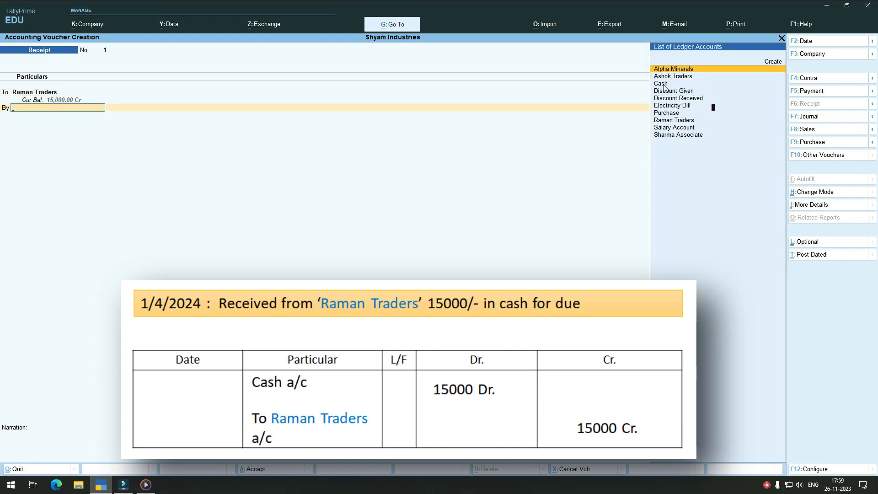
left_click(662, 84)
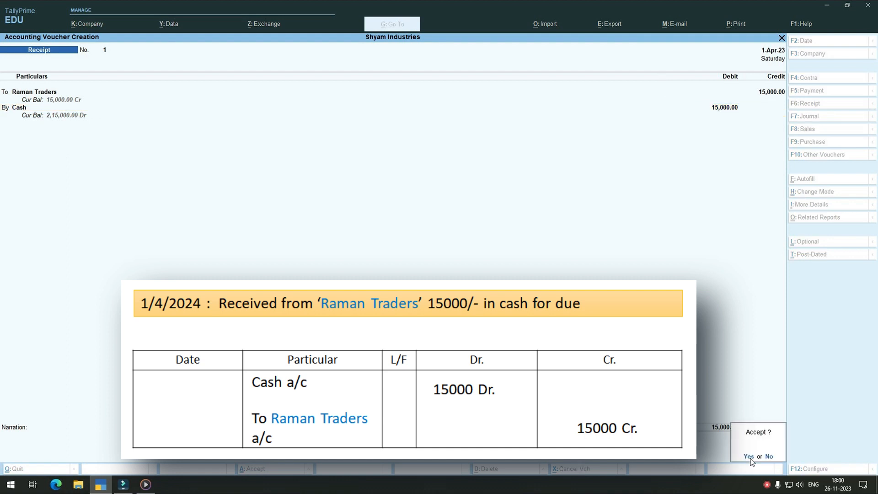
left_click(749, 456)
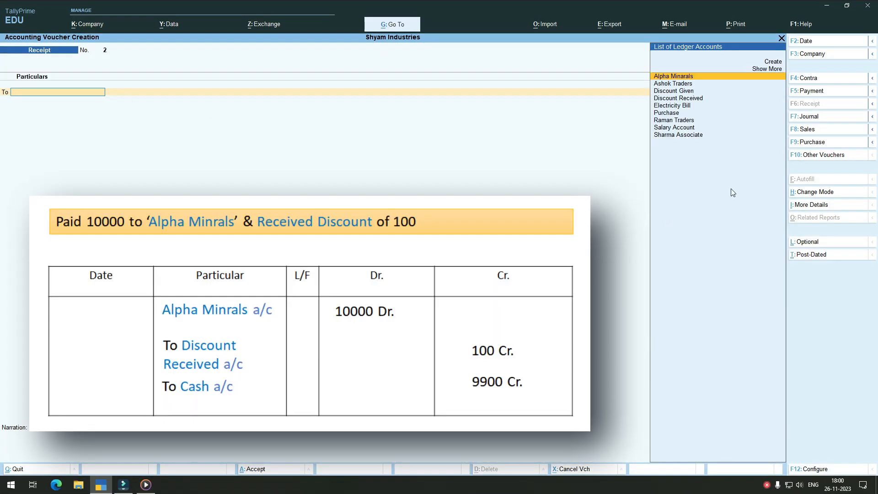
Step: Start a Payment voucher and debit Alpha Minarals with 10,000
left_click(818, 91)
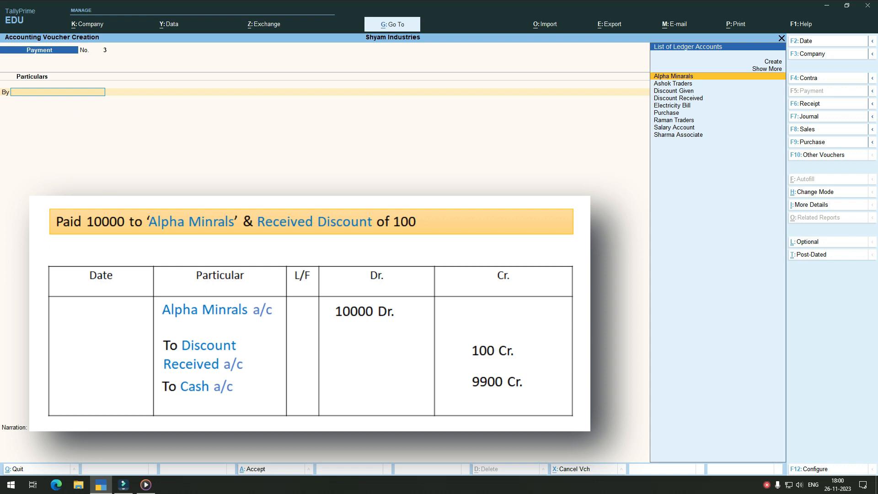
left_click(677, 77)
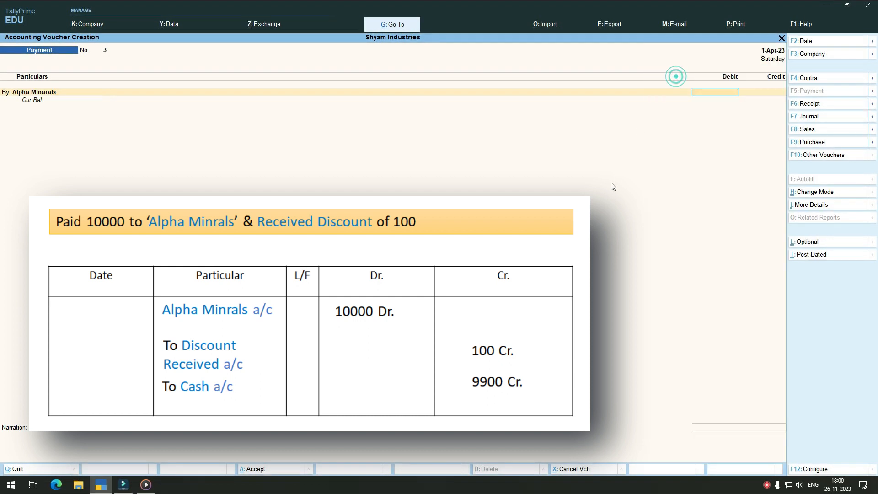
type("10000")
key("Return")
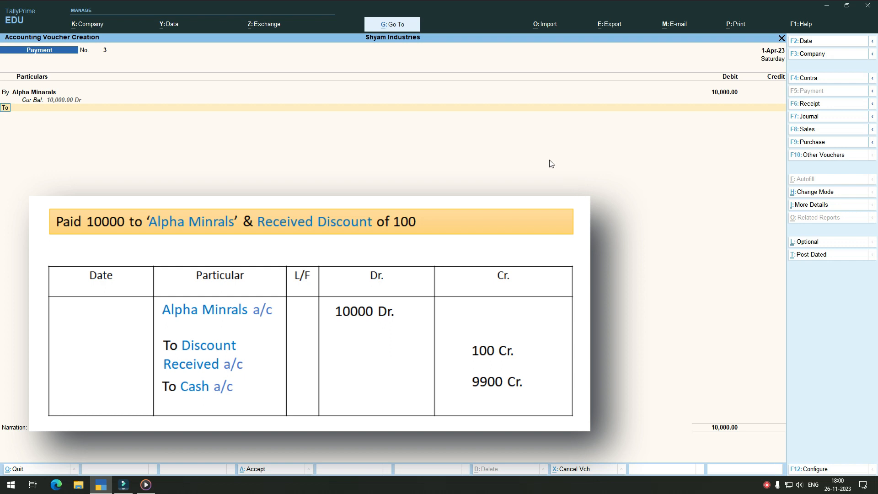
key("Return")
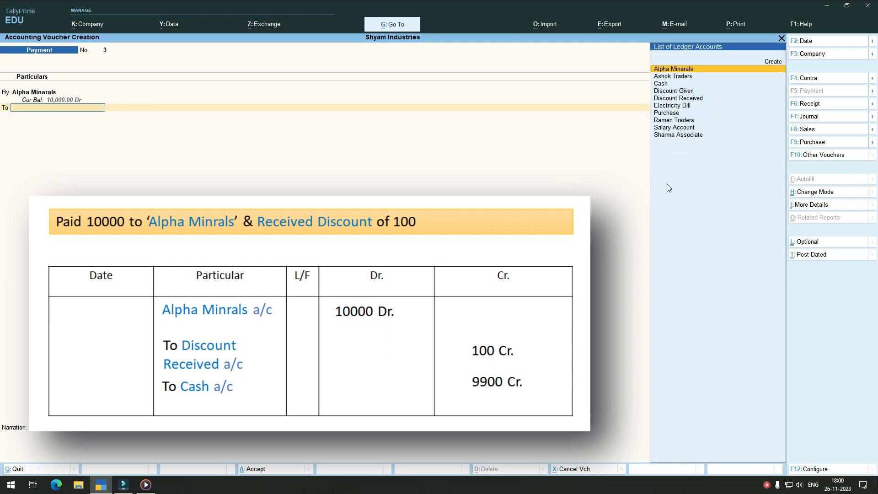
Step: Add Discount Received as a credit entry of 100 in the Alpha Minarals payment voucher
left_click(684, 98)
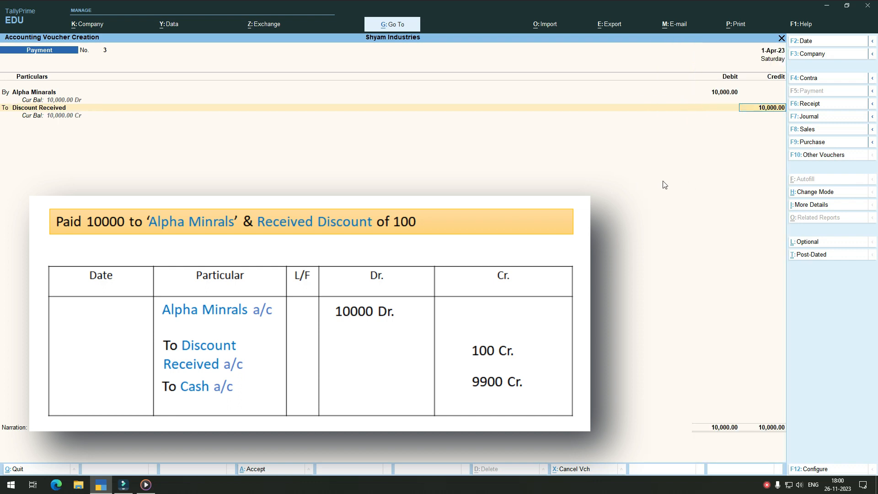
key("Delete")
key("Delete")
key("Delete")
key("Delete")
type("100")
key("Return")
key("Return")
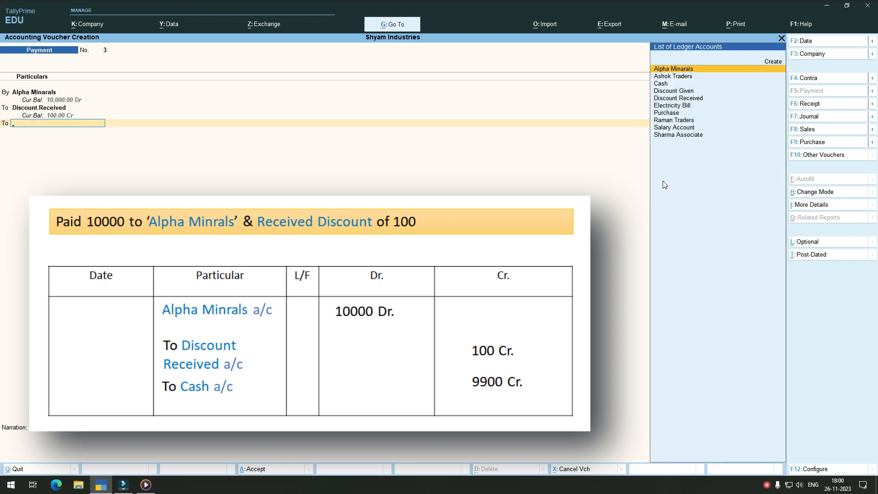
Step: Credit the remaining 9,900 to Cash and save the Alpha Minarals payment voucher without narration
left_click(661, 84)
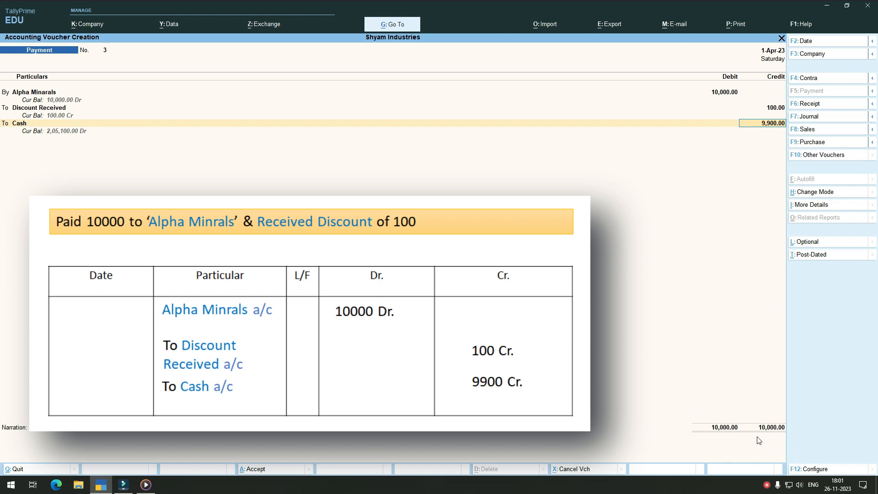
key("Return")
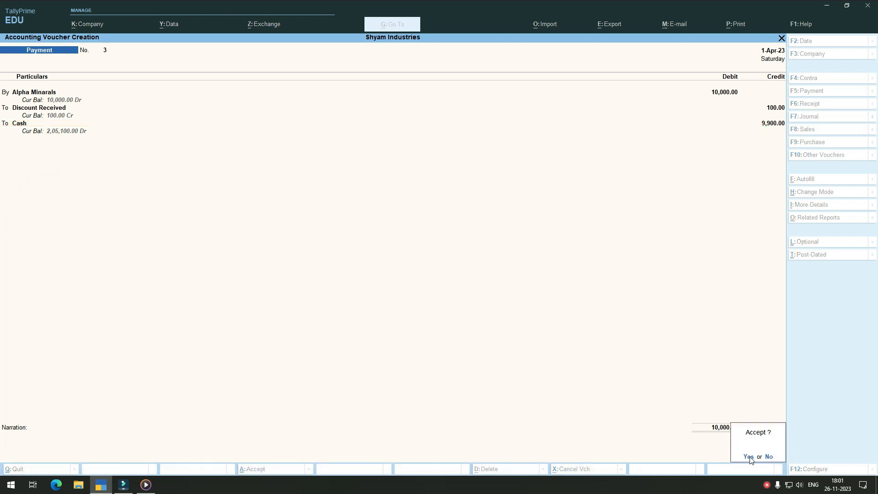
left_click(750, 456)
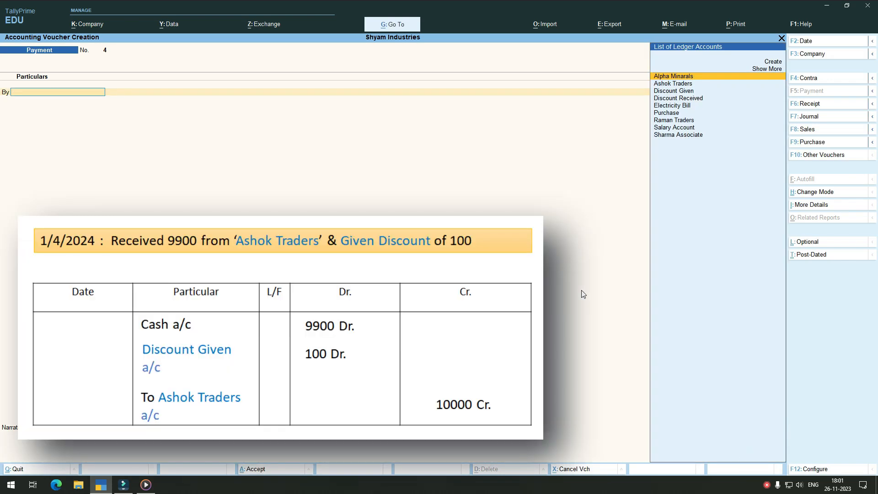
Step: Start a Receipt voucher and credit Ashok Traders with 10,000
left_click(822, 104)
left_click(672, 83)
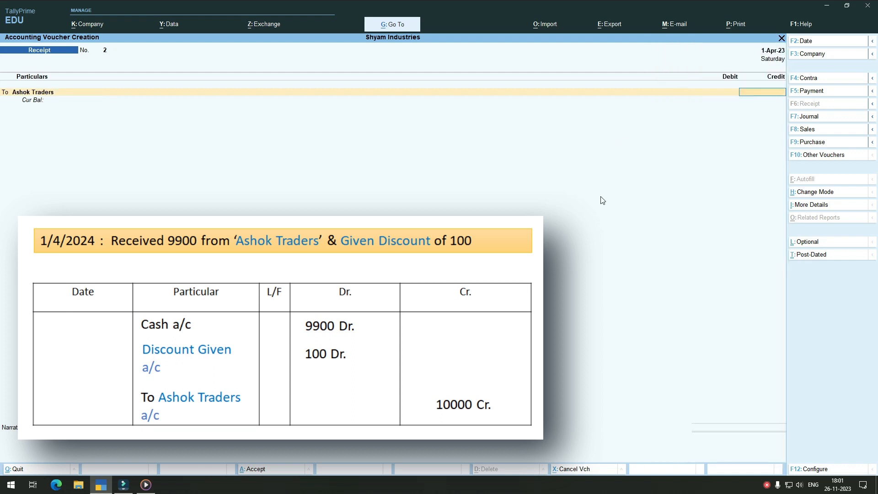
type("10000")
key("Return")
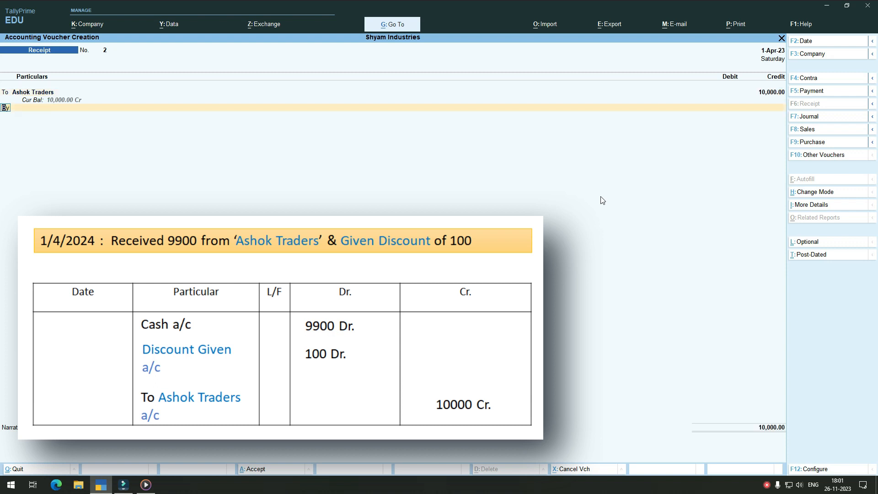
key("Return")
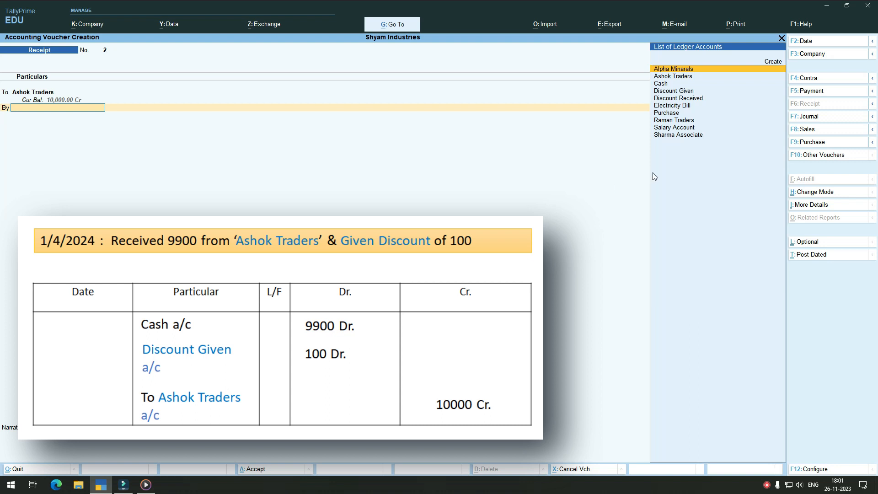
Step: Add Discount Given as a debit entry of 100 in the Ashok Traders receipt voucher
left_click(672, 91)
key("Delete")
key("Delete")
key("Delete")
key("Delete")
type("100")
key("Return")
key("Return")
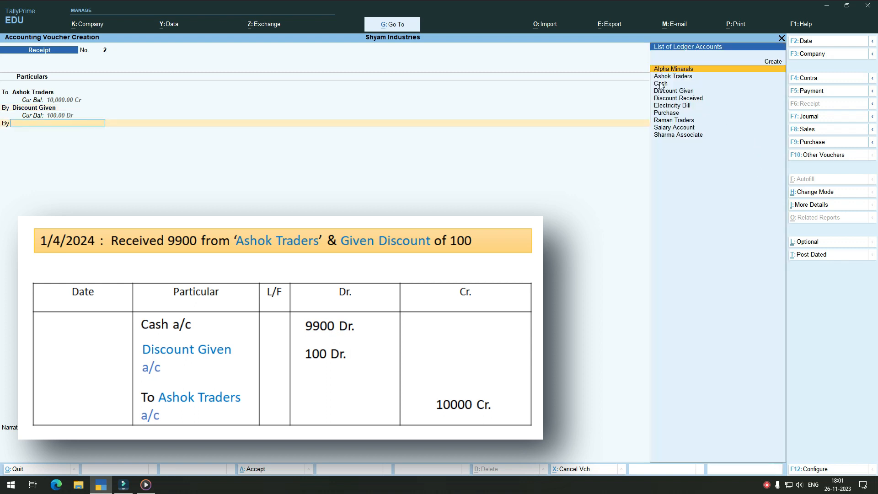
Step: Debit the remaining 9,900 to Cash and save the Ashok Traders receipt voucher without narration
left_click(660, 83)
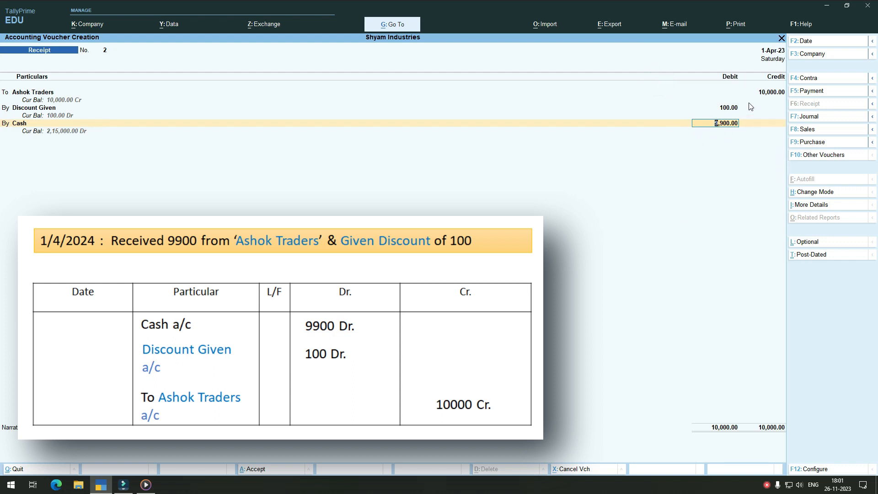
key("Return")
key("Return")
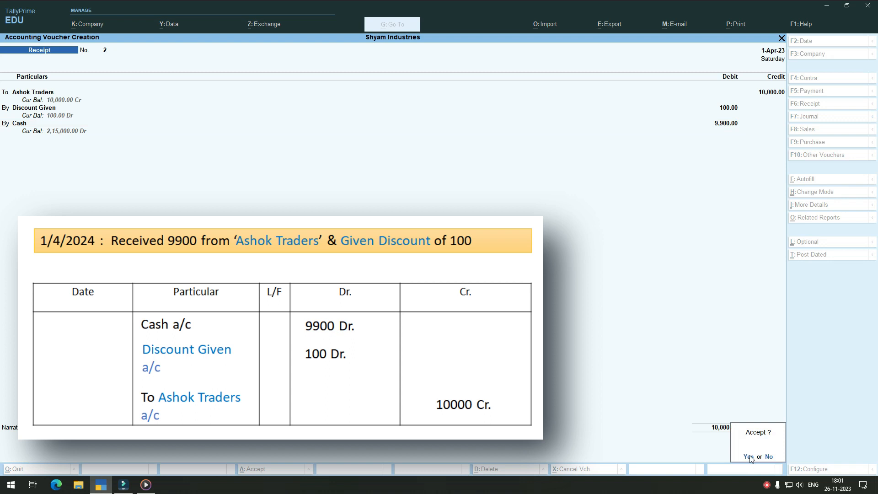
left_click(748, 454)
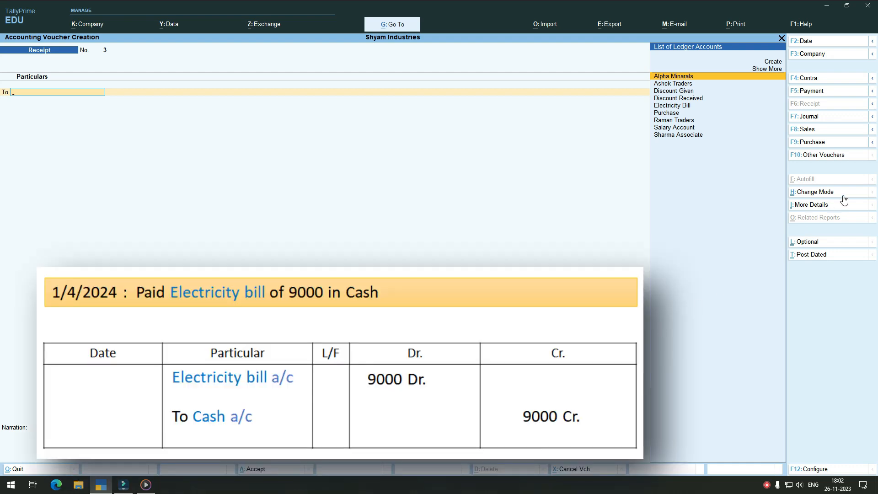
Step: Start a Payment voucher and debit Electricity Bill with 9,000
left_click(830, 91)
left_click(672, 108)
type("9,0")
type("000")
key("Return")
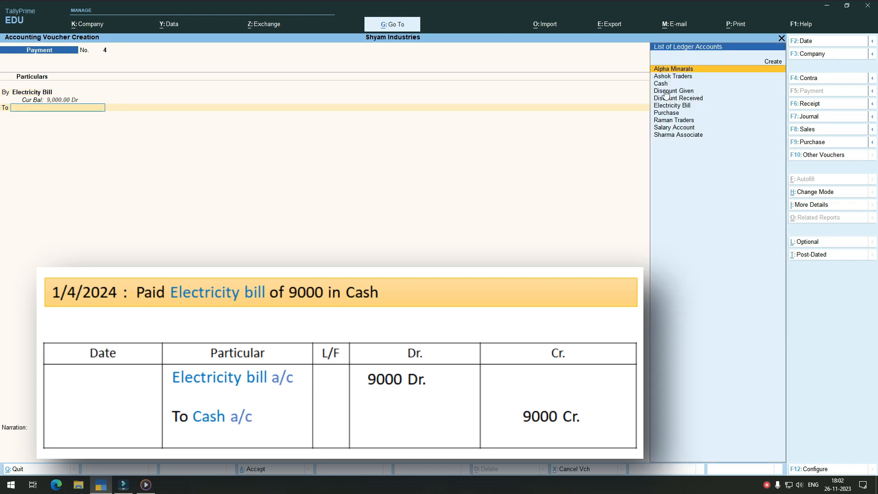
Step: Credit the 9,000 to Cash, save the electricity bill payment voucher without narration, and leave voucher creation
left_click(663, 84)
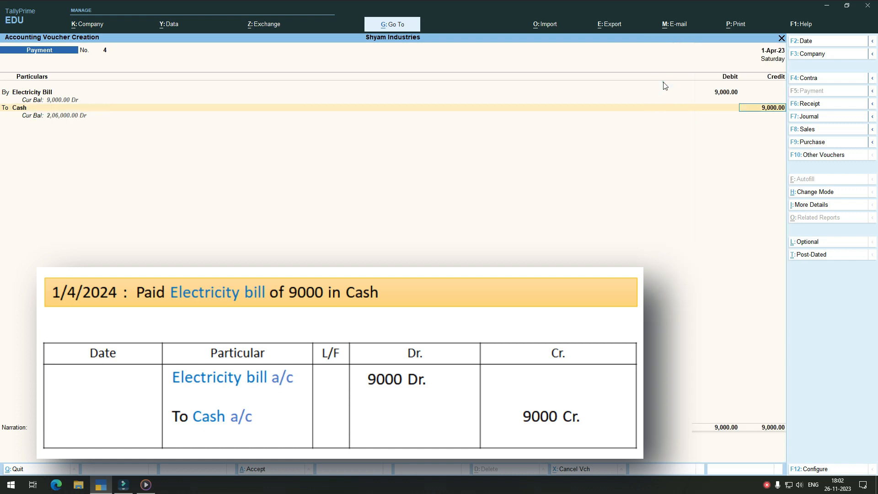
key("Return")
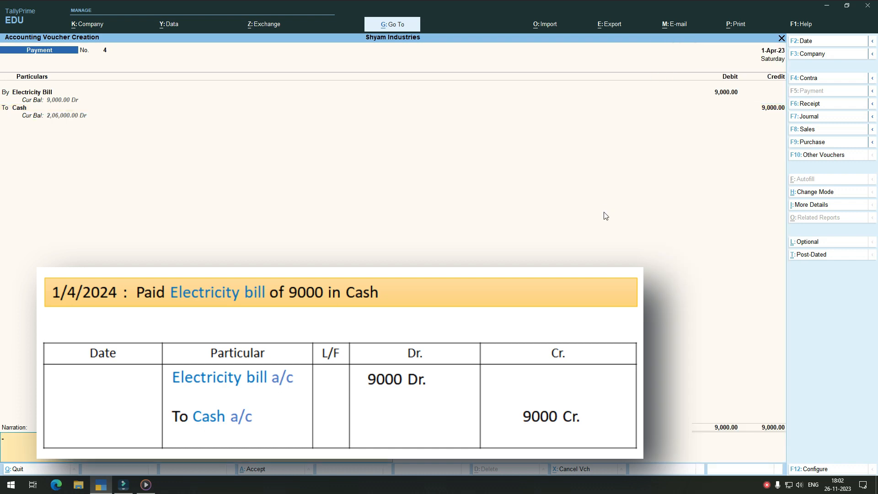
key("Return")
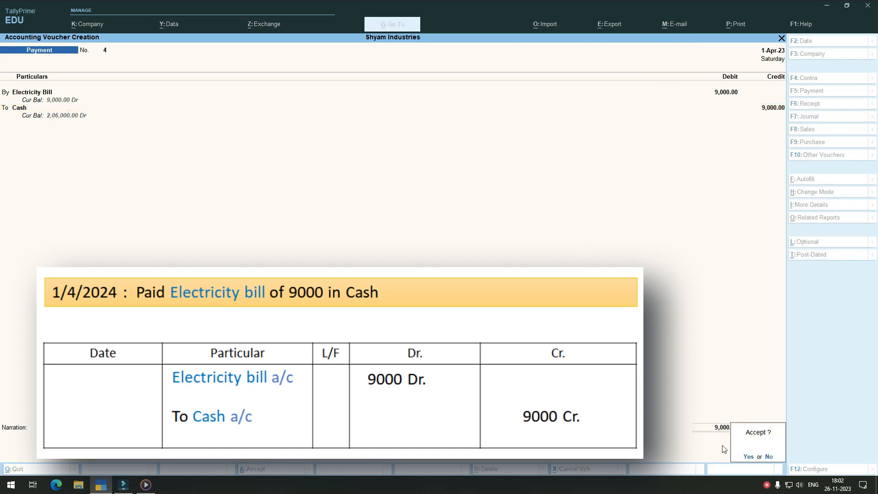
left_click(748, 456)
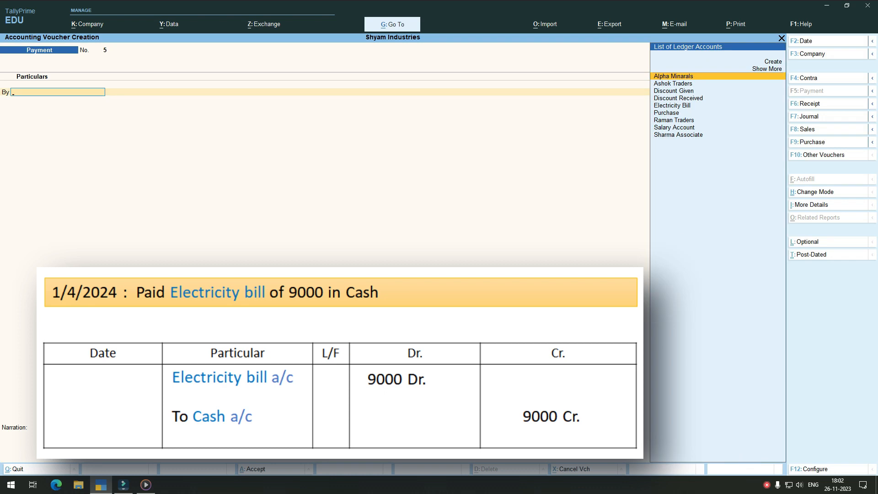
left_click(782, 38)
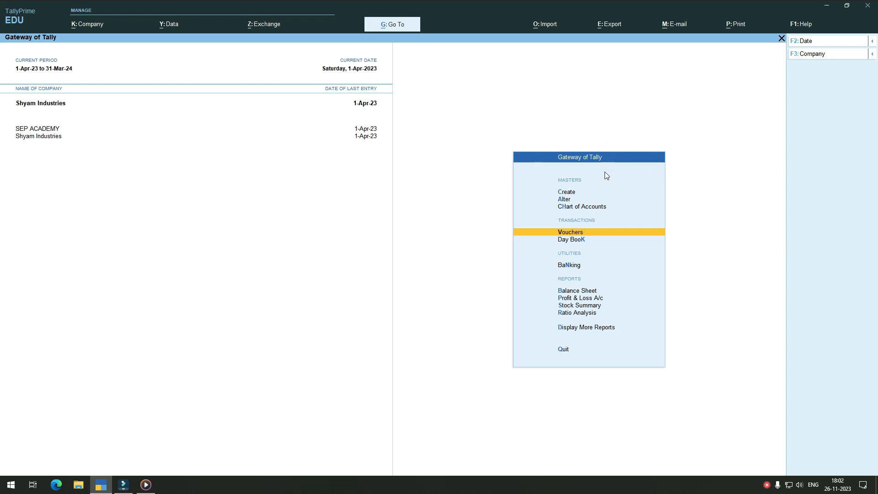
Step: Look up the closing balance of the Cash ledger with the built-in calculator, using the query "cash"
key("ctrl")
key("ctrl+n")
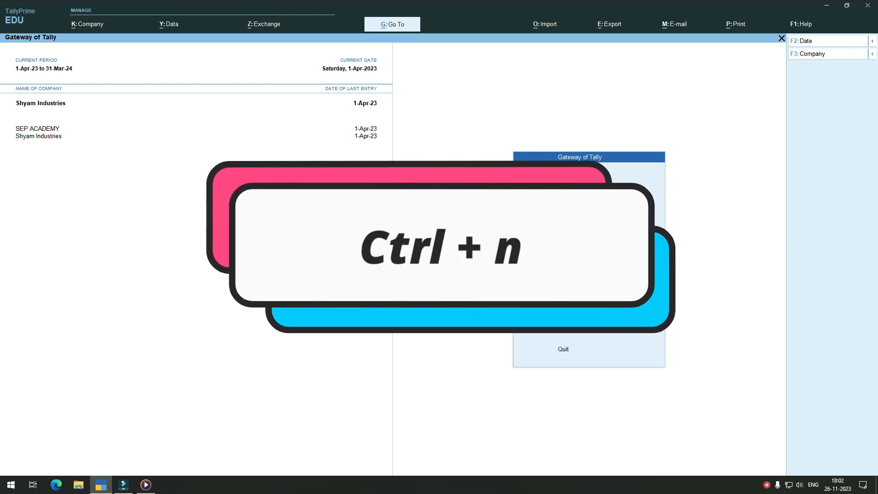
key("ctrl+n")
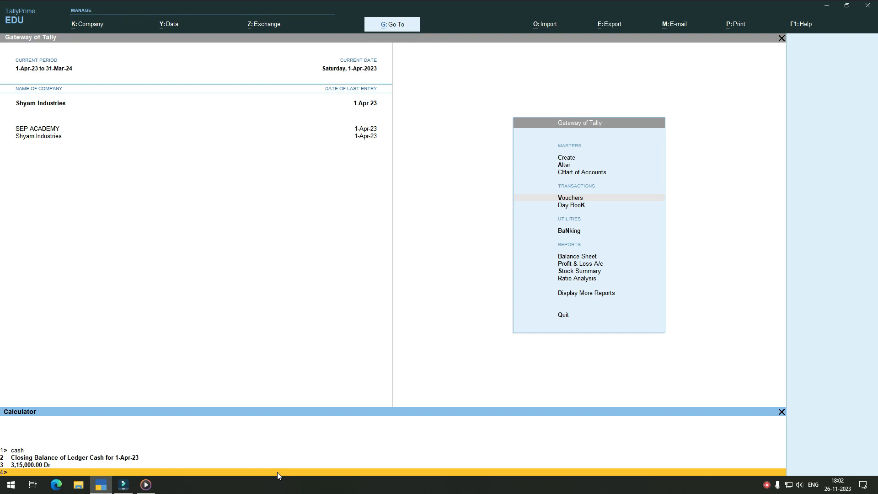
type("cash")
key("Return")
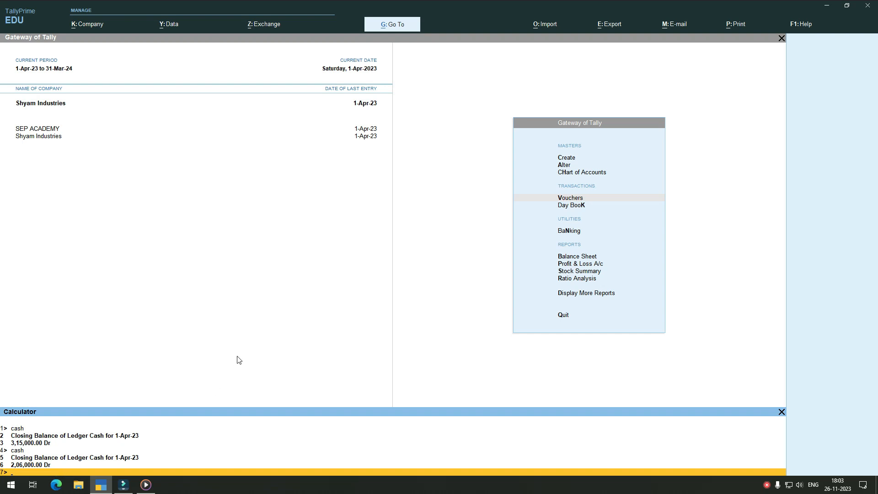
left_click(438, 318)
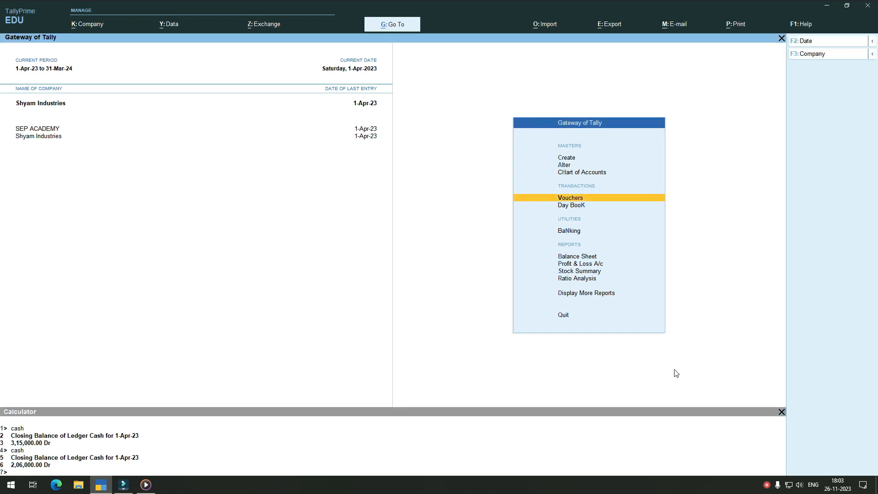